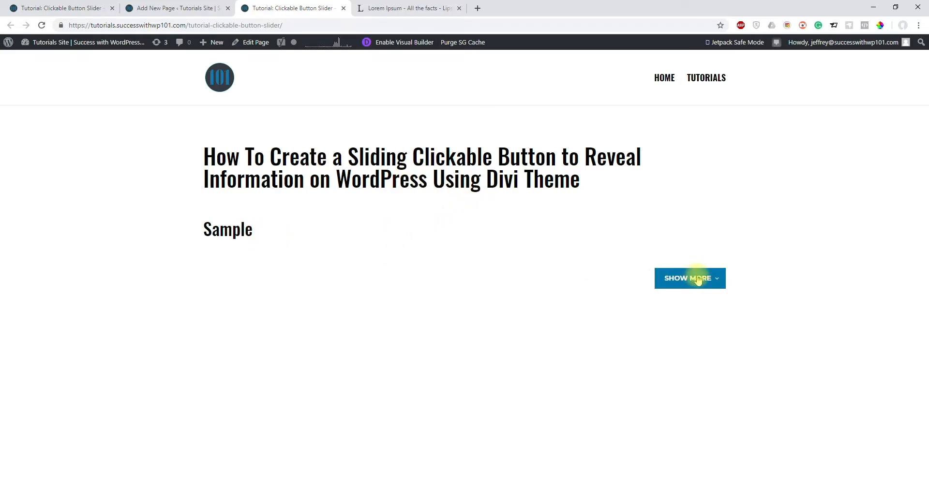
Test the sample page's Show More button by repeatedly expanding and collapsing the hidden text
{"action": "left_click", "coordinate": [715, 285]}
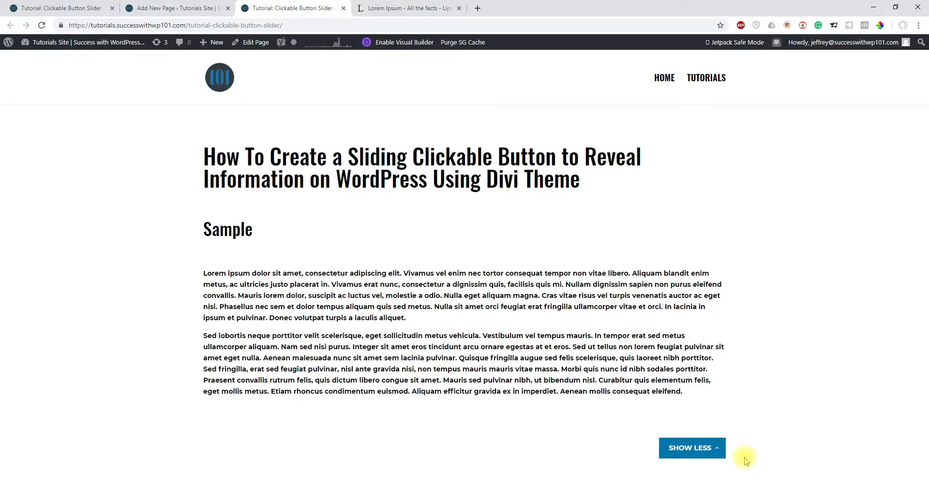
{"action": "left_click", "coordinate": [716, 455]}
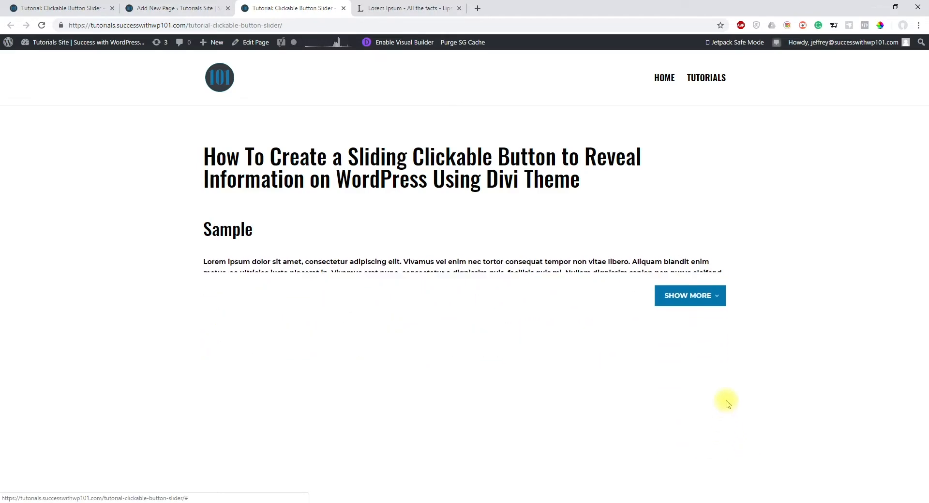
{"action": "left_click", "coordinate": [715, 286]}
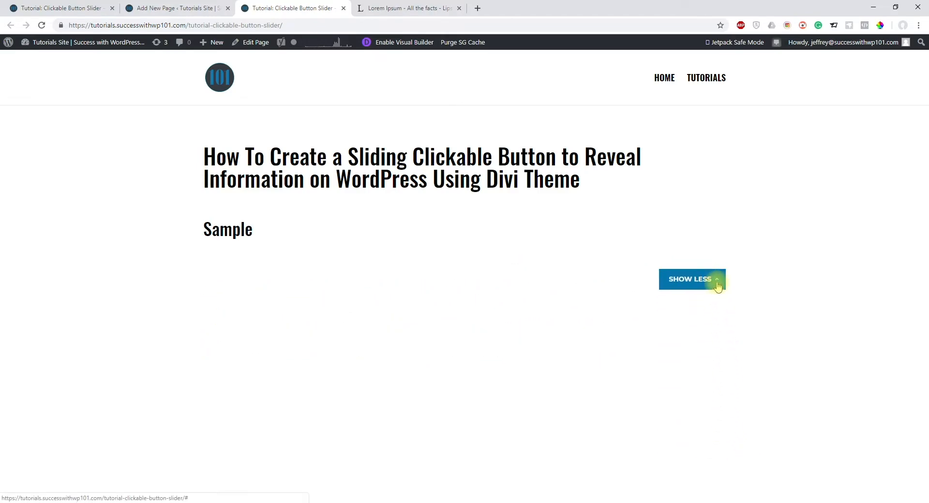
{"action": "left_click", "coordinate": [717, 455]}
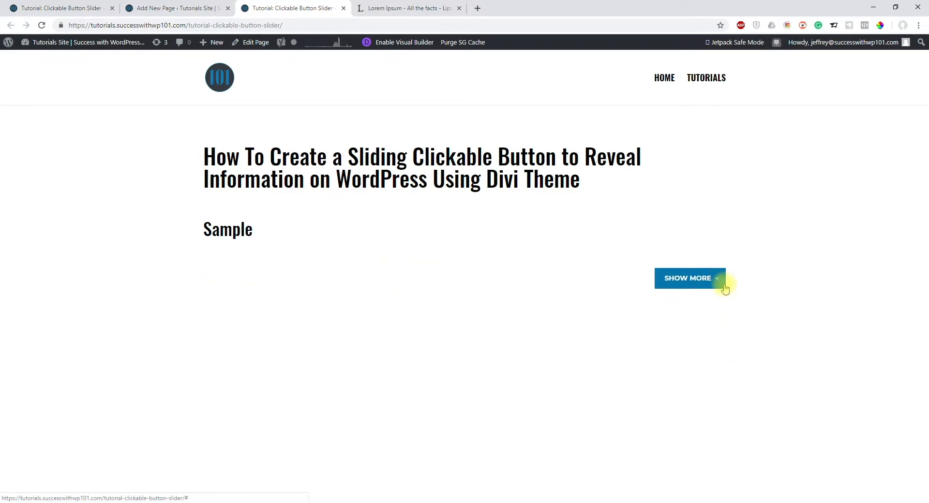
{"action": "left_click", "coordinate": [720, 286]}
{"action": "left_click", "coordinate": [713, 450]}
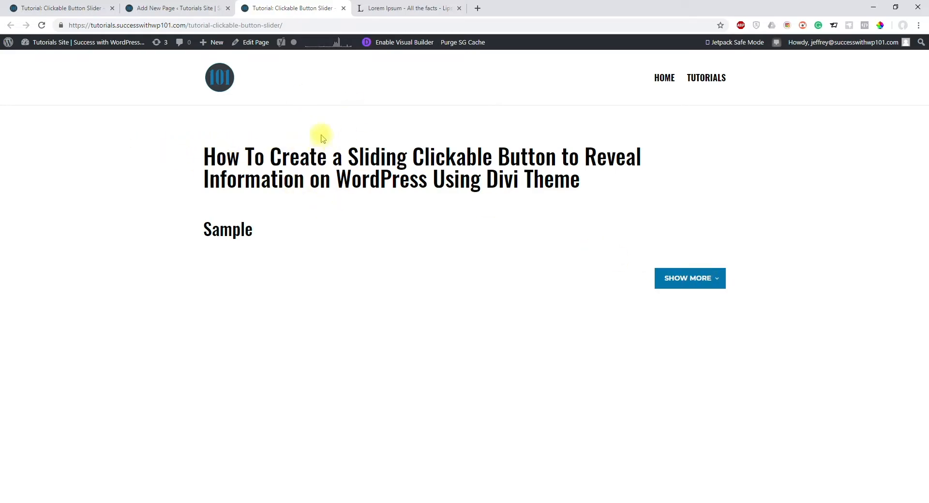
Examine the CSS and jQuery code in the sample page's code module, then close its settings without changes
{"action": "left_click", "coordinate": [73, 7]}
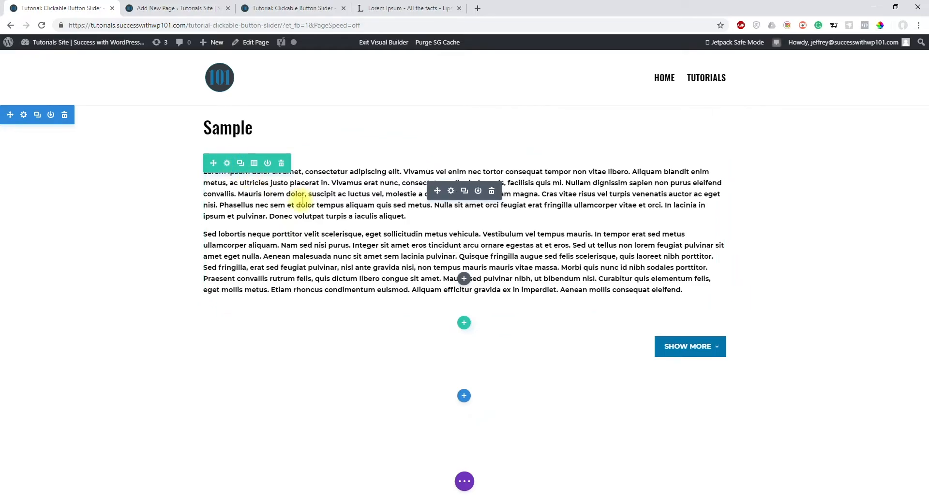
{"action": "left_click", "coordinate": [450, 317]}
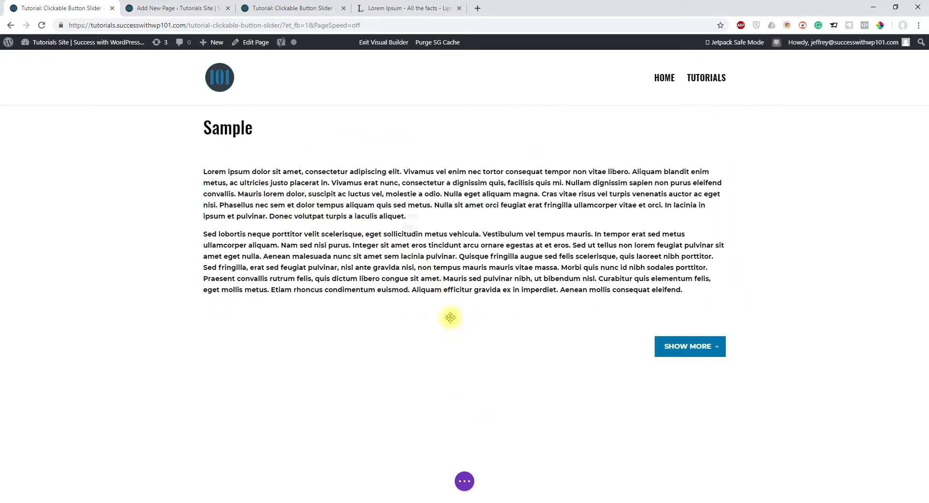
{"action": "scroll", "coordinate": [408, 270], "scroll_direction": "down", "scroll_amount": 1}
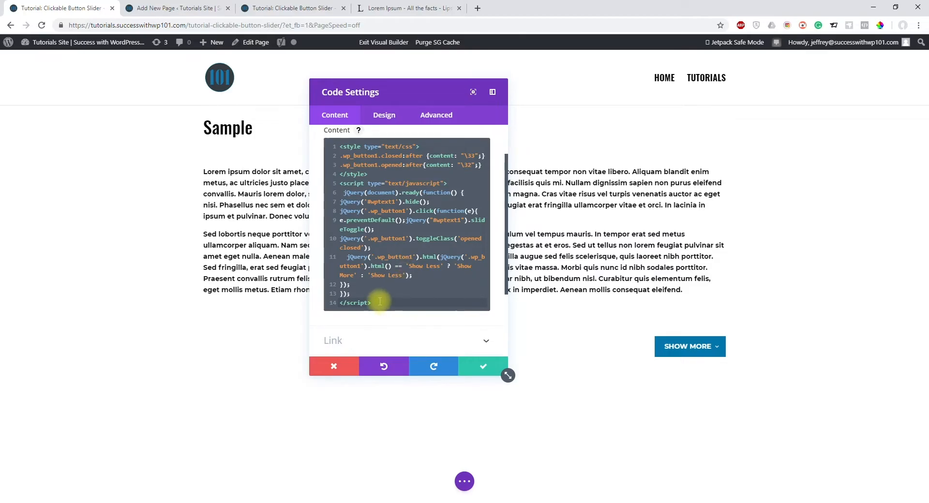
{"action": "left_click", "coordinate": [334, 367]}
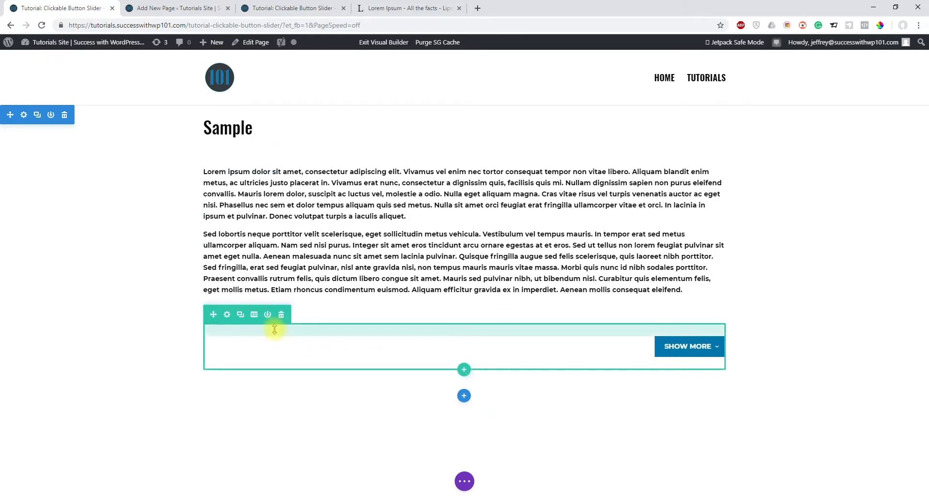
{"action": "mouse_move", "coordinate": [278, 337]}
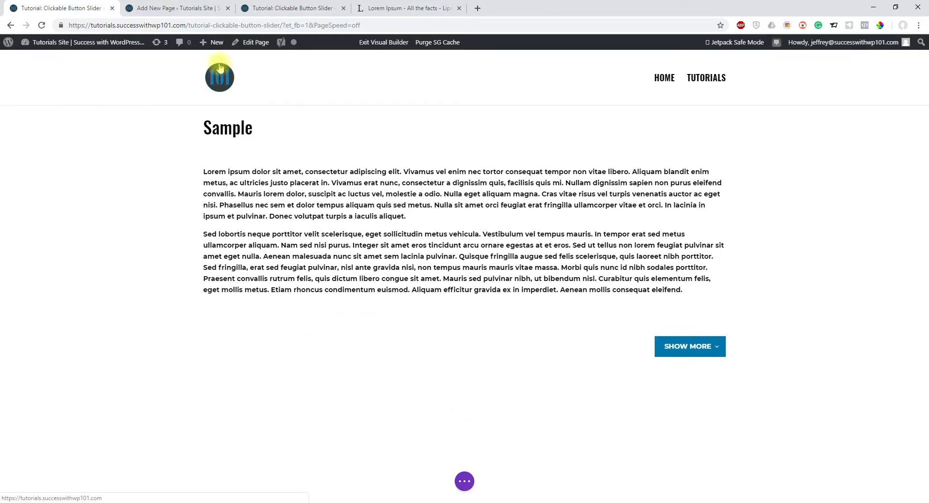
Title the new page "Clickable Button Page" and start building it from scratch on the front end with the Divi Builder
{"action": "left_click", "coordinate": [157, 5]}
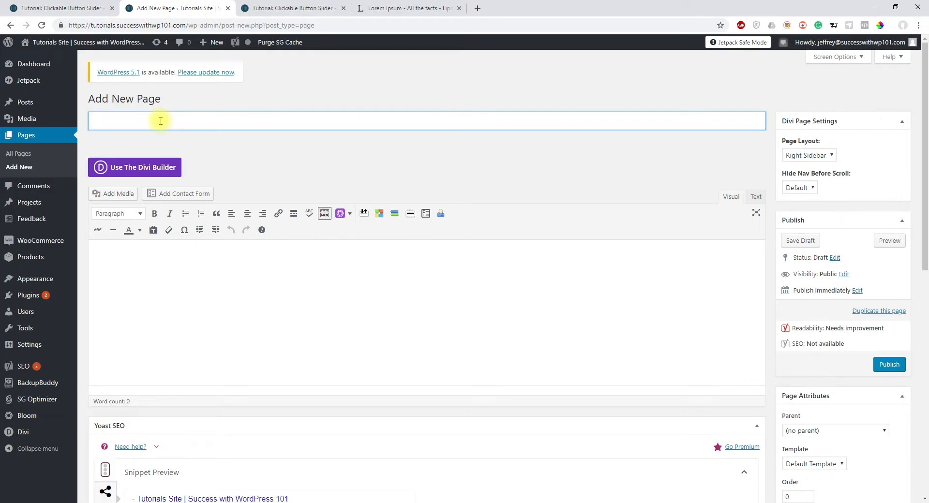
{"action": "type", "text": "Clickable "}
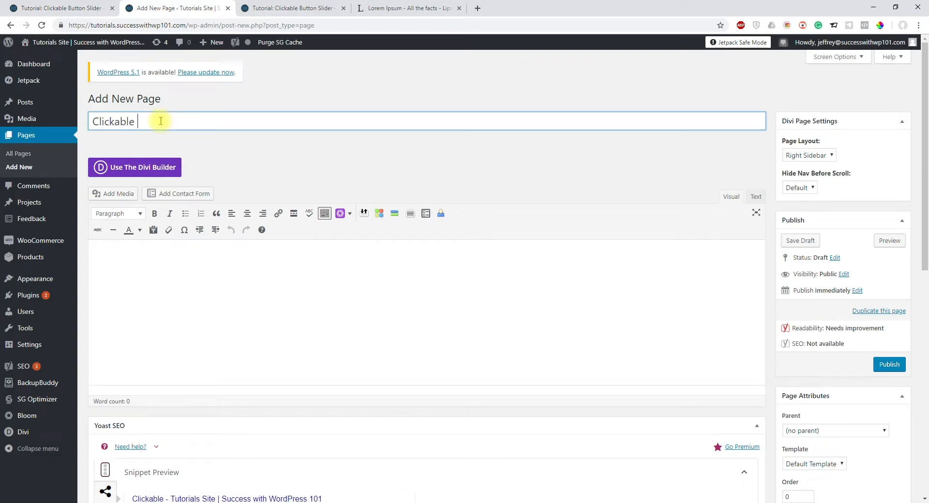
{"action": "type", "text": "Button Page"}
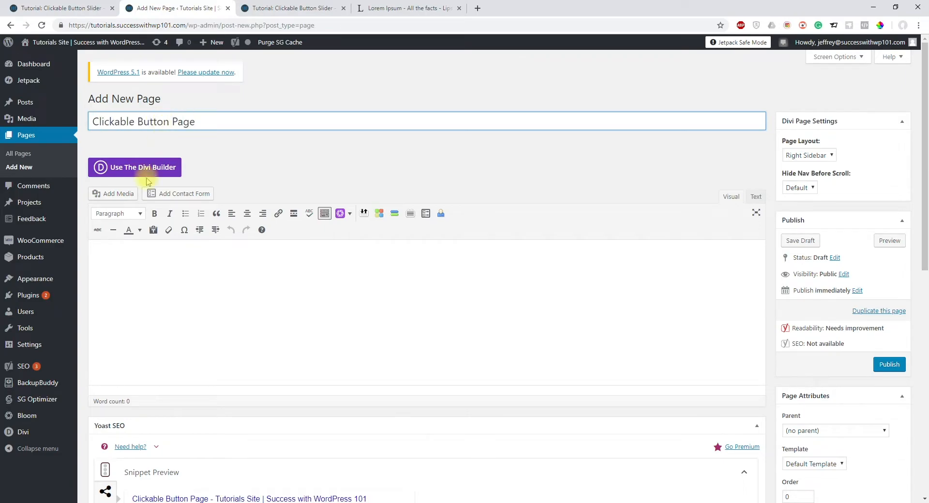
{"action": "left_click", "coordinate": [147, 161]}
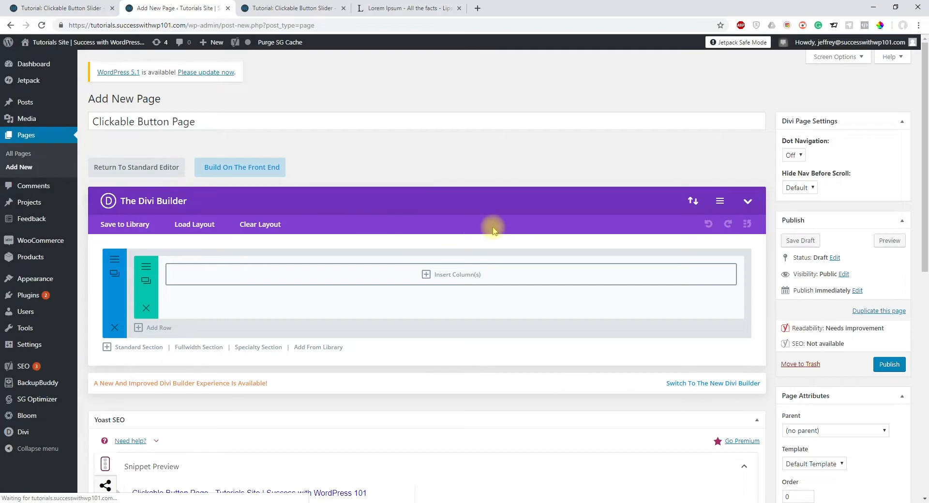
{"action": "left_click", "coordinate": [249, 168]}
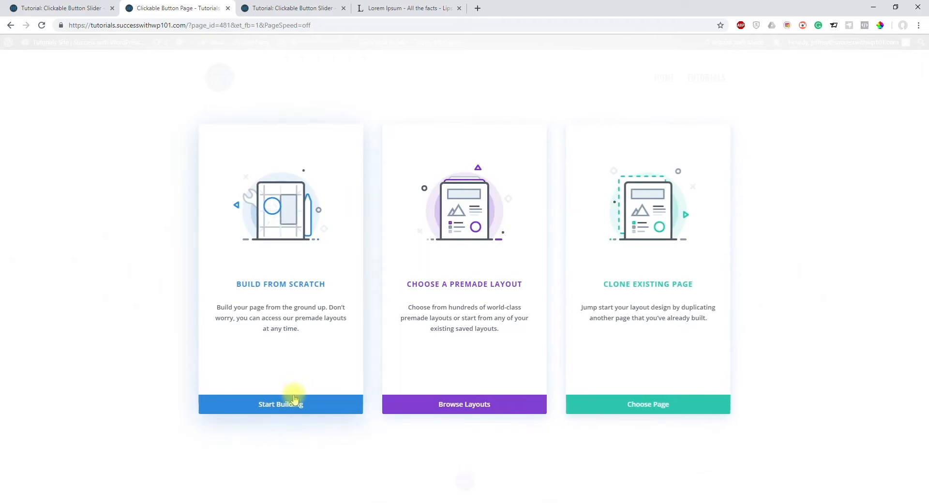
{"action": "left_click", "coordinate": [294, 400]}
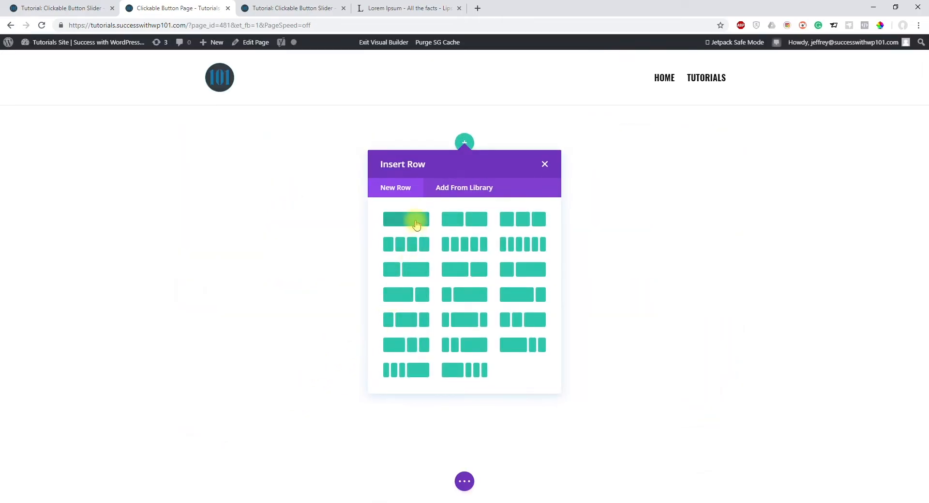
Insert a single-column row containing a Text module
{"action": "left_click", "coordinate": [416, 222]}
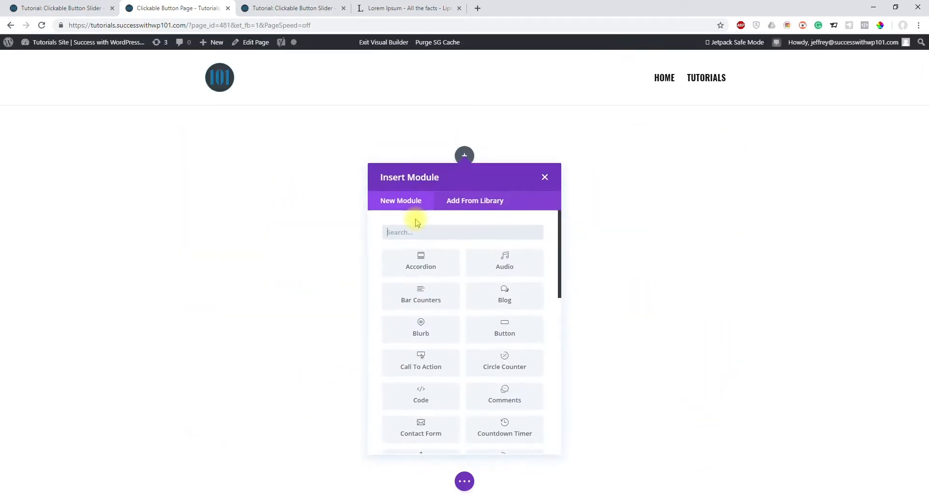
{"action": "type", "text": "text"}
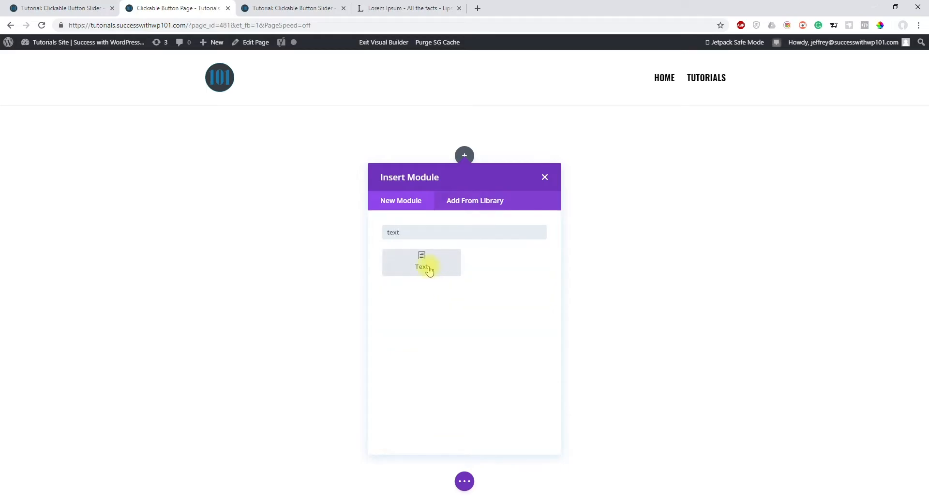
{"action": "left_click", "coordinate": [429, 269]}
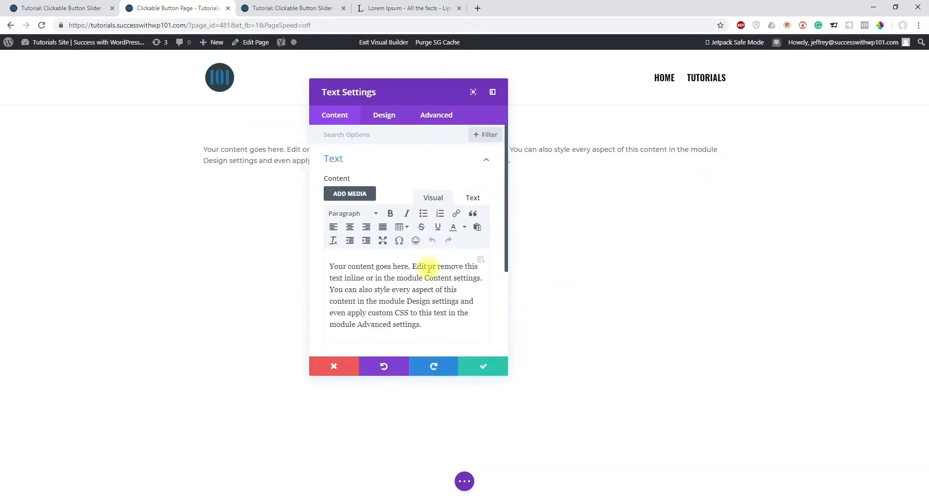
Replace the text module's placeholder content with the two selected Lorem Ipsum paragraphs from the lipsum.com page
{"action": "left_click", "coordinate": [433, 6]}
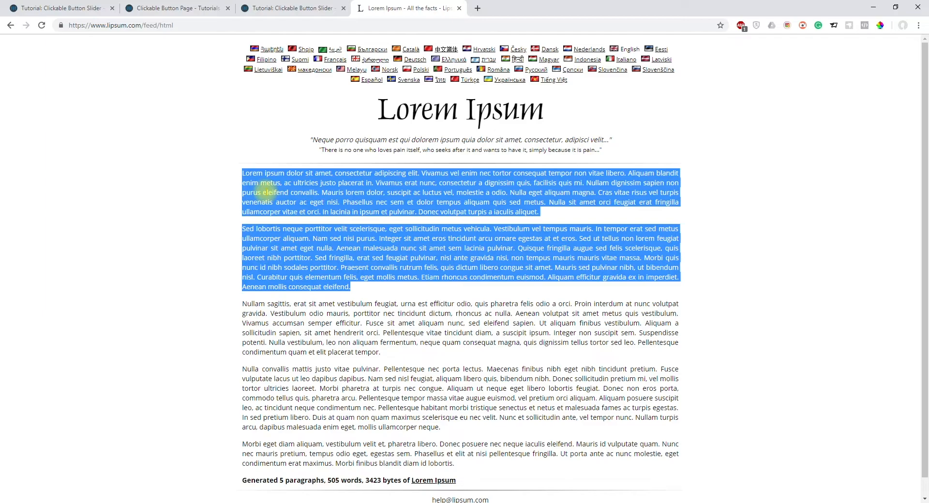
{"action": "left_click", "coordinate": [167, 8]}
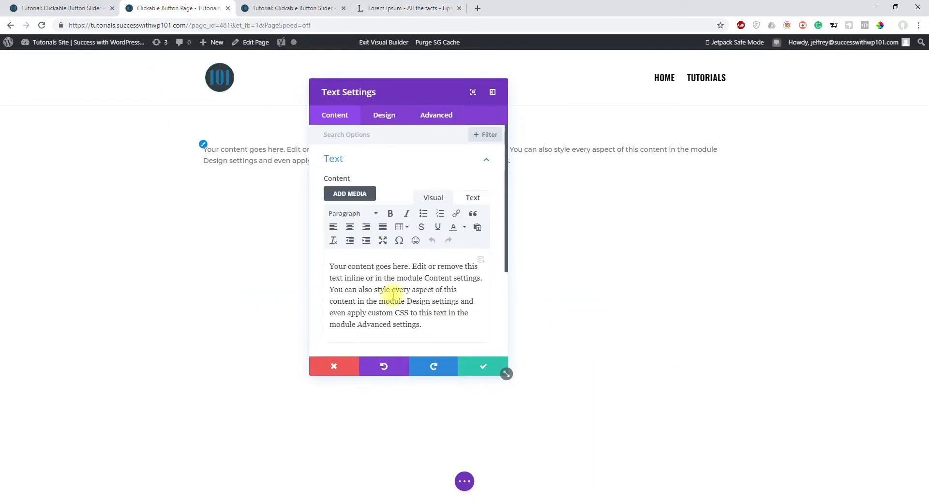
{"action": "key", "text": "ctrl+a"}
{"action": "key", "text": "ctrl+v"}
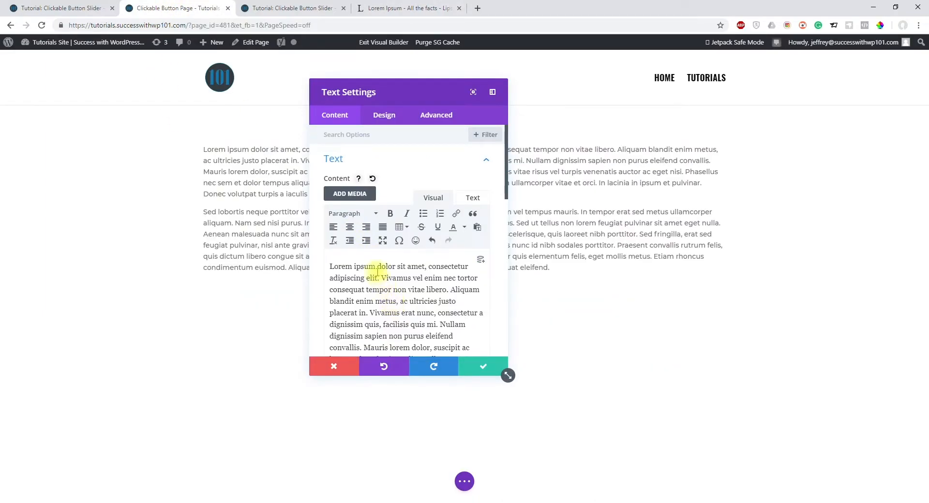
Set the module's text color to black and font weight to Bold, and save the text settings
{"action": "left_click", "coordinate": [384, 117]}
{"action": "left_click", "coordinate": [369, 162]}
{"action": "scroll", "coordinate": [411, 252], "scroll_direction": "down", "scroll_amount": 1}
{"action": "left_click", "coordinate": [362, 294]}
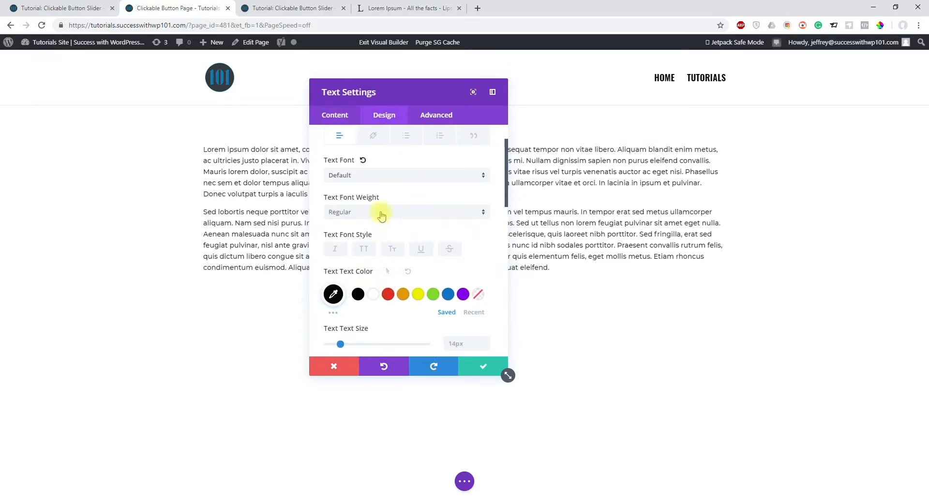
{"action": "left_click", "coordinate": [381, 215]}
{"action": "left_click", "coordinate": [380, 269]}
{"action": "scroll", "coordinate": [442, 263], "scroll_direction": "down", "scroll_amount": 1}
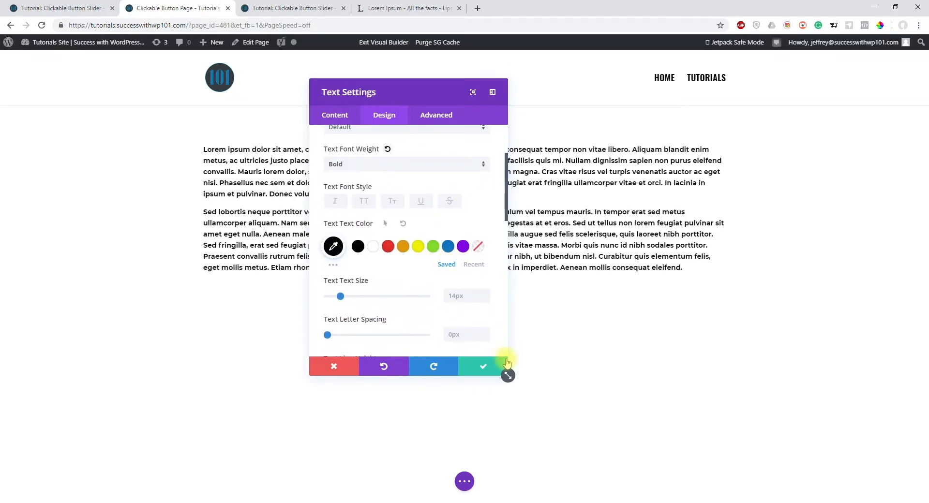
{"action": "left_click", "coordinate": [486, 367]}
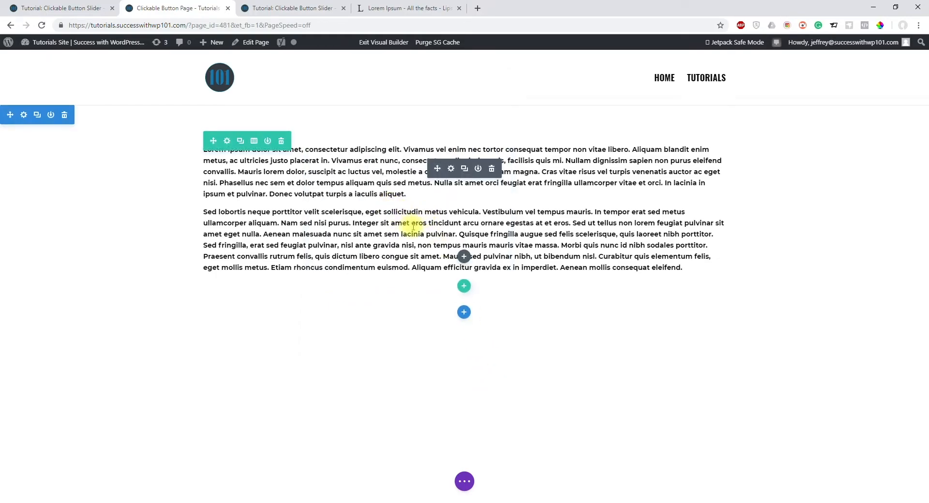
Insert a Code module beneath the text module in the same row
{"action": "left_click", "coordinate": [466, 261]}
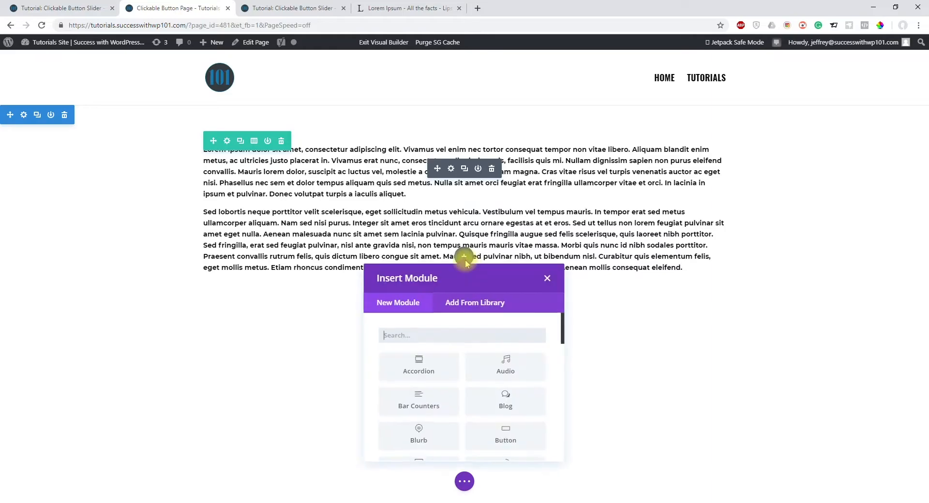
{"action": "type", "text": "code"}
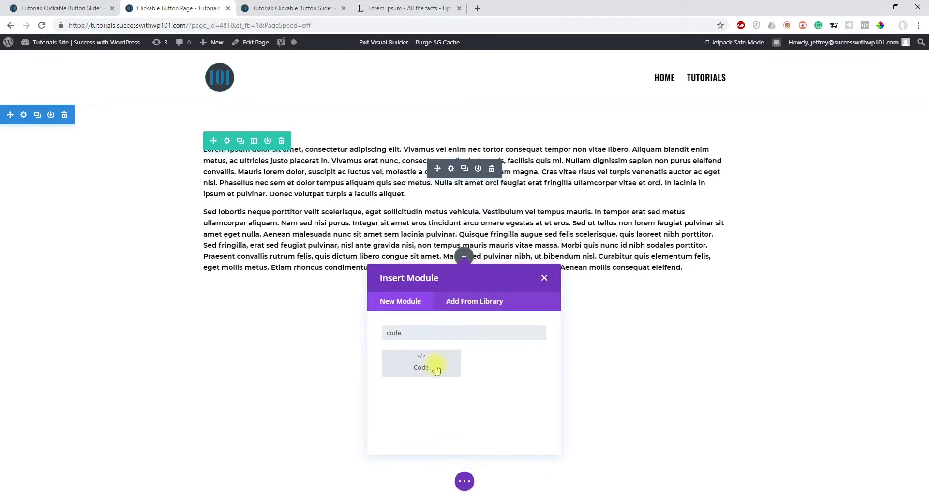
{"action": "left_click", "coordinate": [436, 369]}
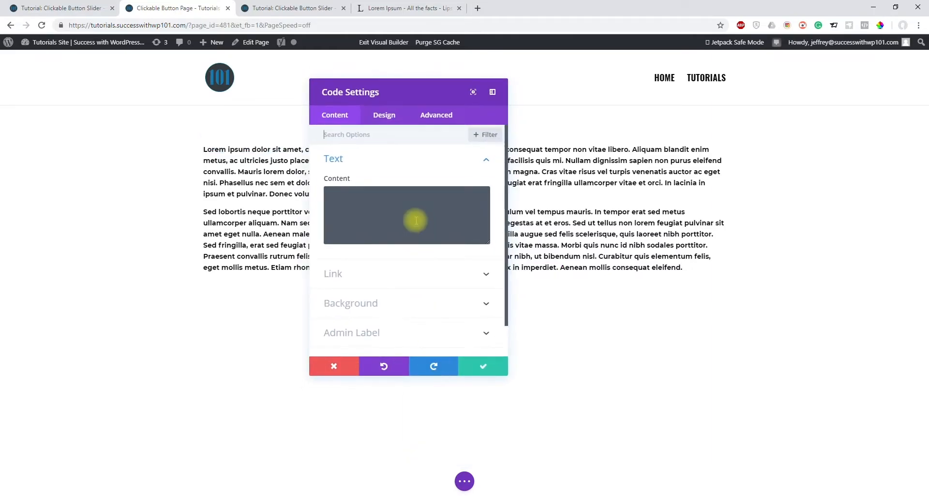
Copy the CSS and jQuery toggle script from the sample page's code module into the new code module and save it
{"action": "left_click", "coordinate": [81, 5]}
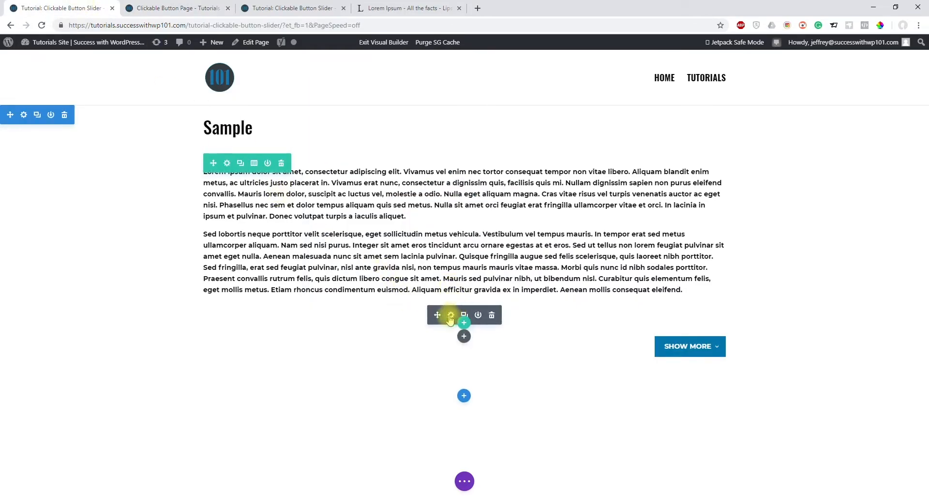
{"action": "left_click", "coordinate": [451, 316]}
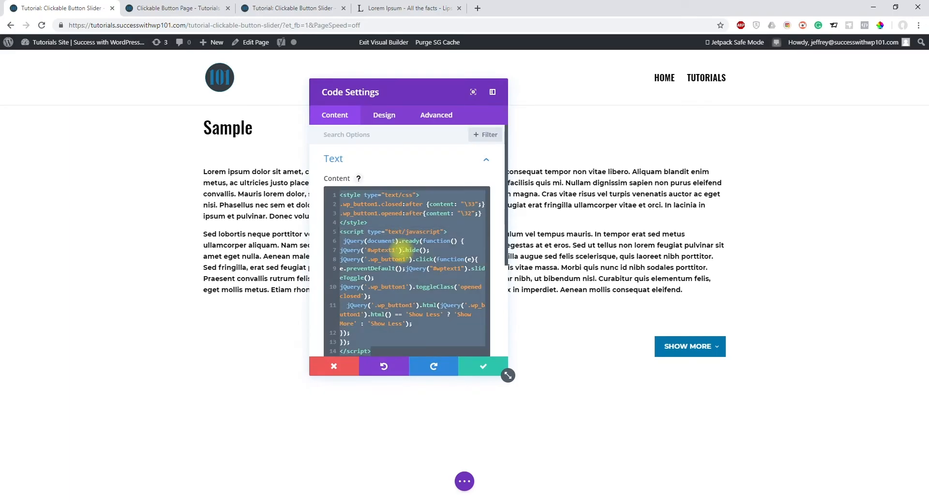
{"action": "left_click", "coordinate": [334, 366]}
{"action": "left_click", "coordinate": [170, 5]}
{"action": "left_click", "coordinate": [394, 210]}
{"action": "type", "text": "<style type=\"text/css\"> .wp_button1.closed:after {content: \"\\33\";} .wp_button1.opened:after{content: \"\\32\";} </style> <script type=\"text/javascript\">  jQuery(document).ready(function() { jQuery('#wptext1').hide(); jQuery('.wp_button1').click(function(e){ e.preventDefault();jQuery(\"#wptext1\").slideToggle(); jQuery('.wp_button1').toggleClass('opened closed');   jQuery('.wp_button1').html(jQuery('.wp_button1').html() == 'Show Less' ? 'Show More' : 'Show Less'); }); }); </script>"}
{"action": "scroll", "coordinate": [448, 288], "scroll_direction": "down", "scroll_amount": 2}
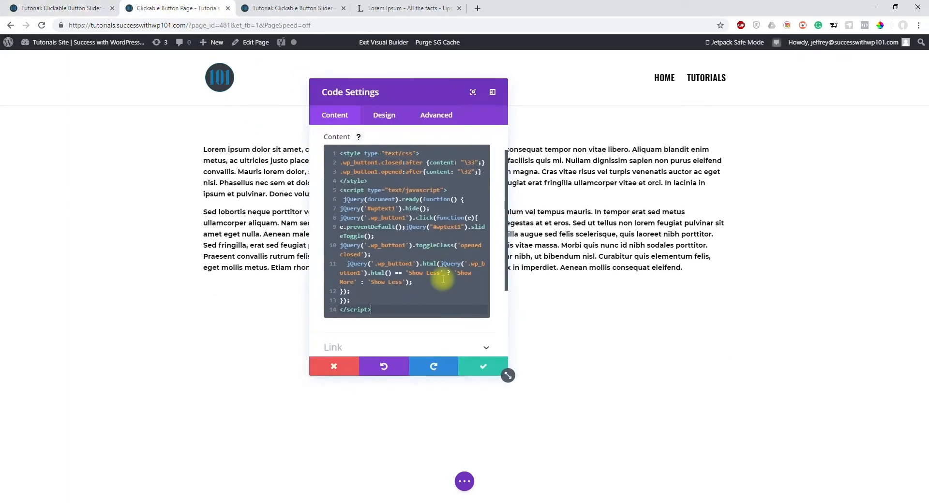
{"action": "left_click_drag", "start_coordinate": [508, 375], "coordinate": [526, 387]}
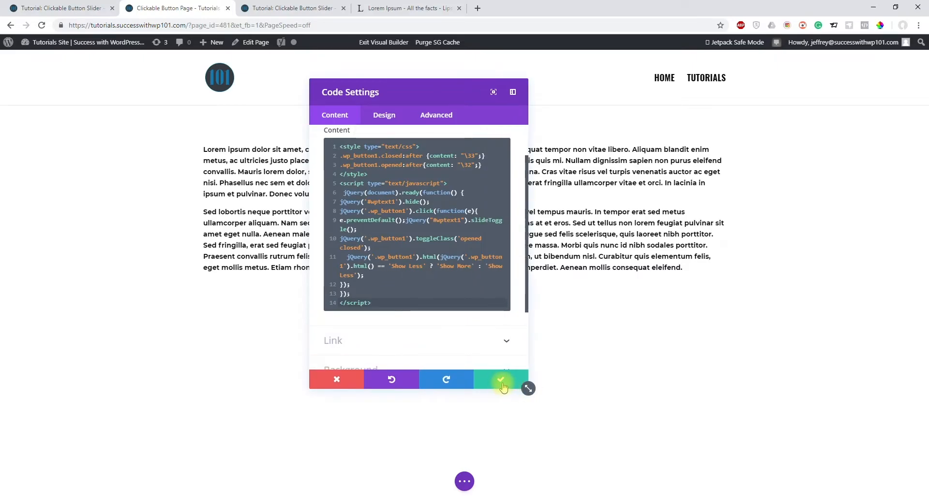
{"action": "left_click", "coordinate": [501, 382]}
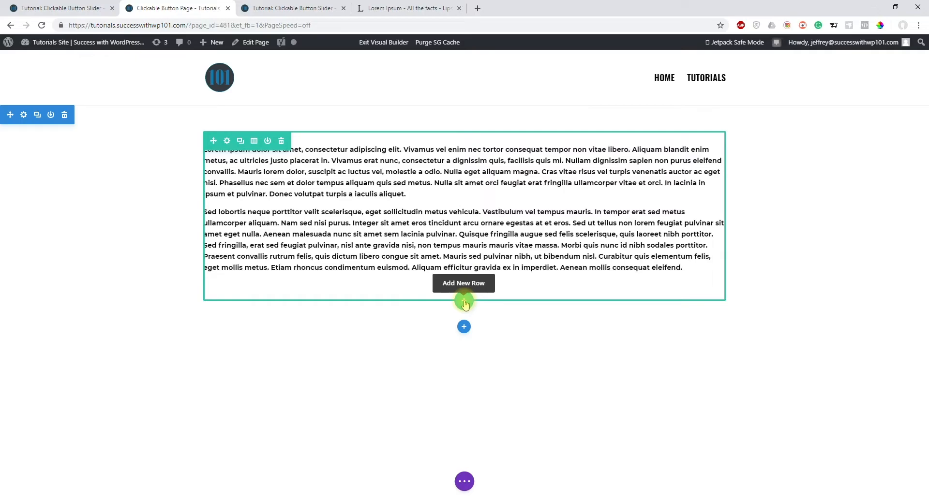
Add a new row below the text row, insert a Button module in it, and set the button text to "Show More"
{"action": "left_click", "coordinate": [465, 303]}
{"action": "left_click", "coordinate": [417, 137]}
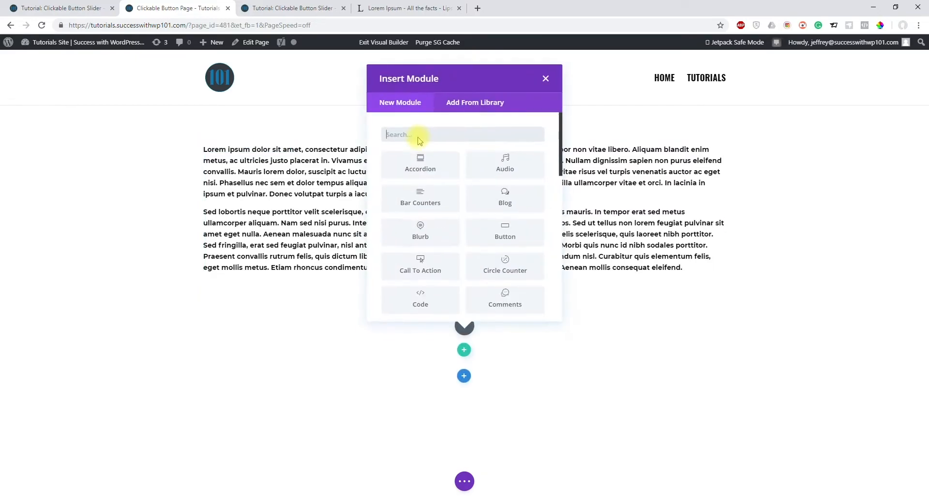
{"action": "type", "text": "butt"}
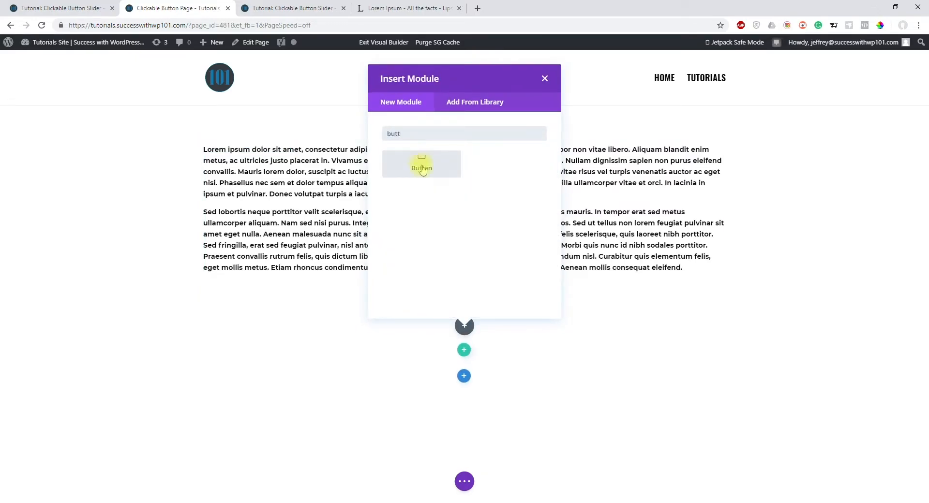
{"action": "left_click", "coordinate": [421, 167]}
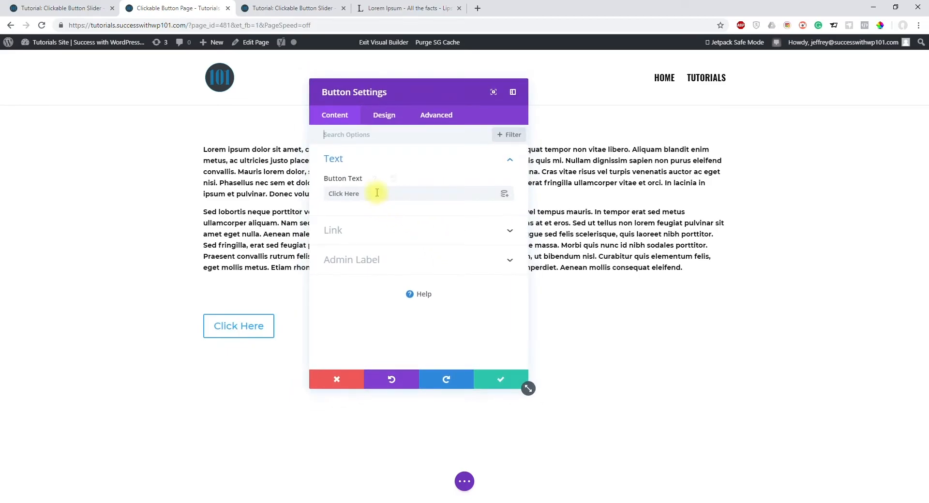
{"action": "type", "text": "Show More"}
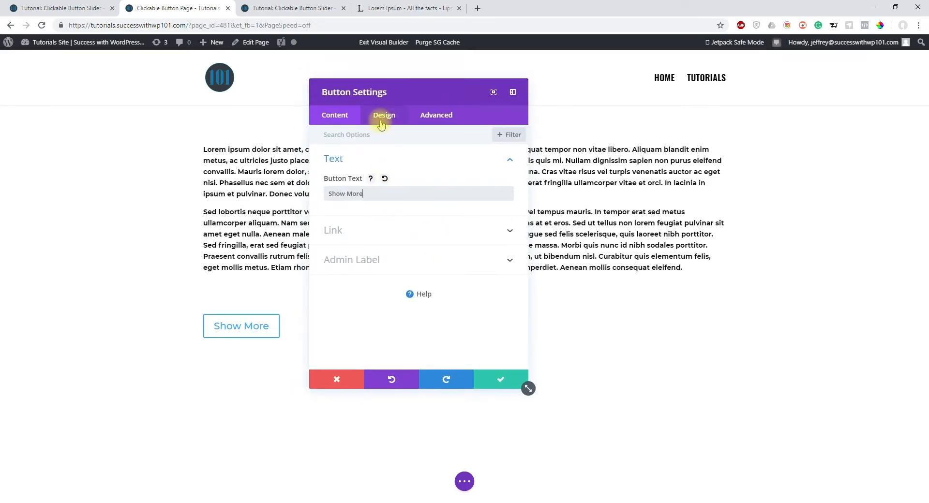
Set the Show More button's alignment to the right
{"action": "left_click", "coordinate": [381, 121]}
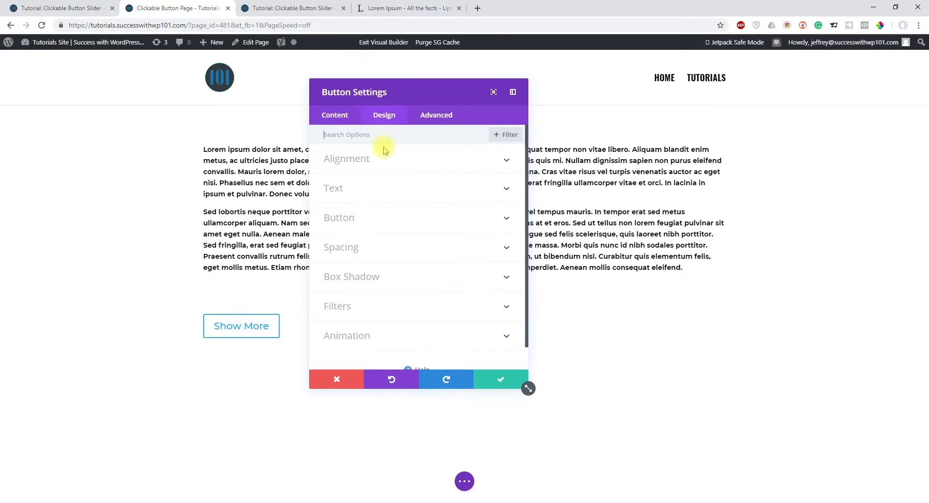
{"action": "left_click", "coordinate": [383, 160]}
{"action": "left_click", "coordinate": [455, 194]}
{"action": "left_click", "coordinate": [373, 197]}
{"action": "left_click", "coordinate": [453, 201]}
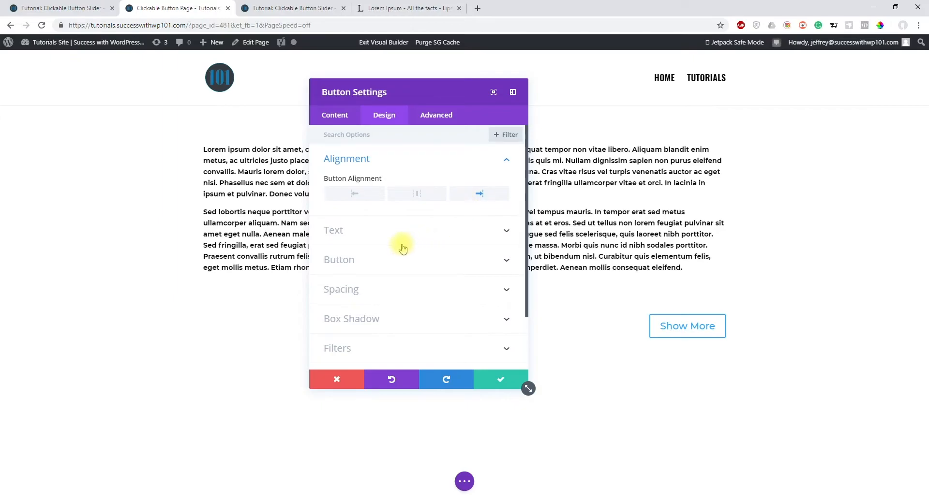
Enable custom styles for the button and set its text size to 14px
{"action": "left_click", "coordinate": [379, 260]}
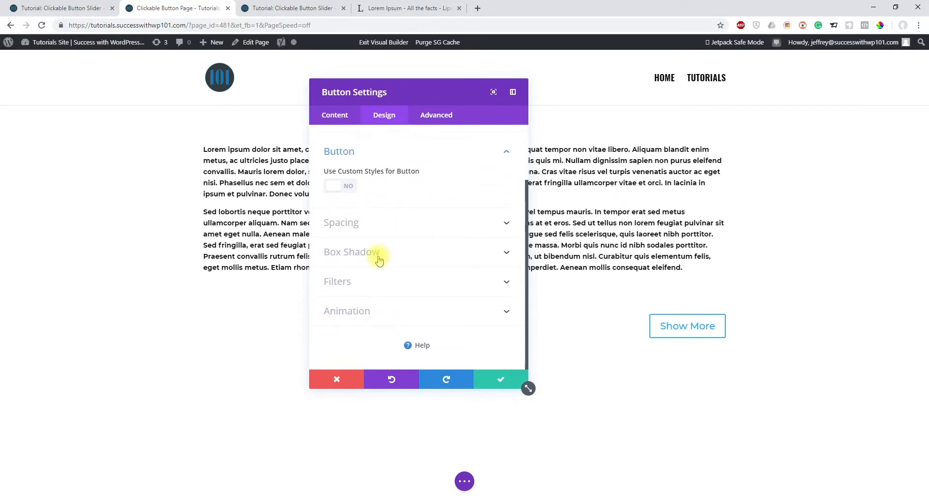
{"action": "left_click", "coordinate": [348, 187]}
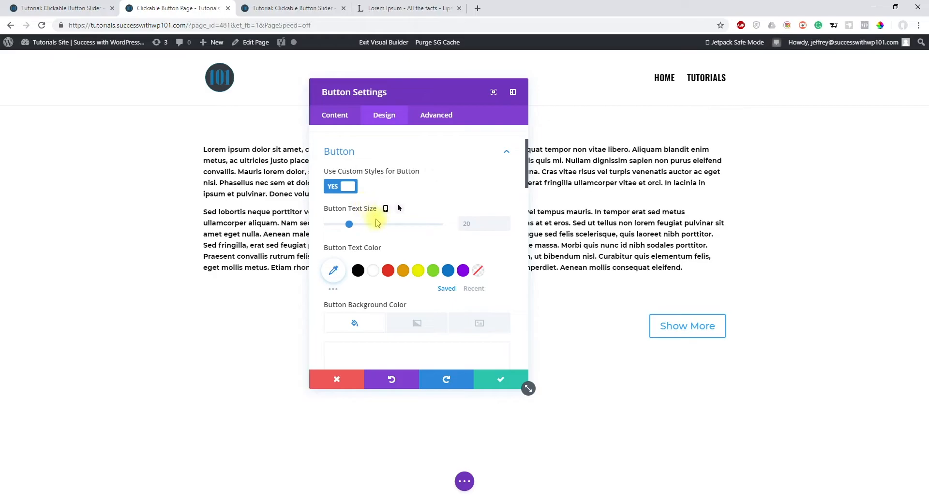
{"action": "left_click", "coordinate": [506, 228]}
{"action": "left_click", "coordinate": [505, 228]}
{"action": "left_click", "coordinate": [506, 228]}
{"action": "left_click", "coordinate": [506, 228]}
{"action": "left_click", "coordinate": [506, 228]}
{"action": "left_click", "coordinate": [506, 228]}
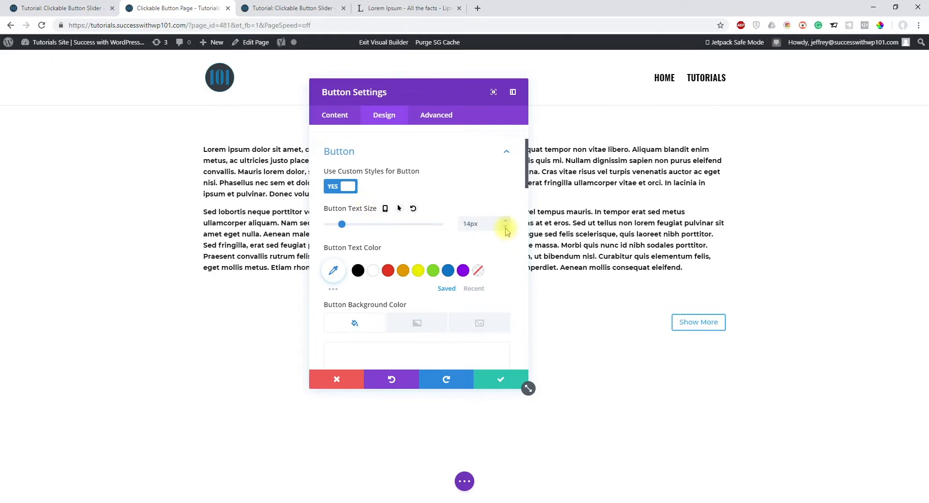
Color the button with white (#ffffff) text on a black background and a black (#000000) border
{"action": "scroll", "coordinate": [388, 232], "scroll_direction": "down", "scroll_amount": 1}
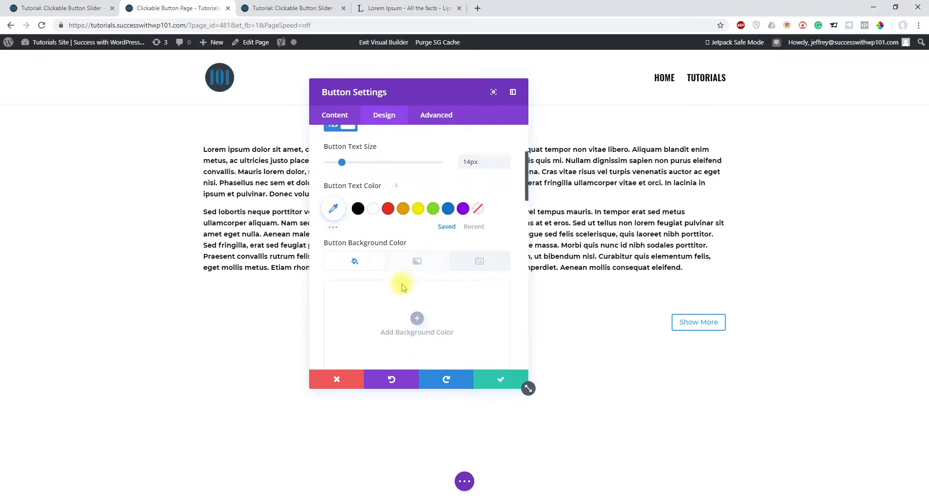
{"action": "scroll", "coordinate": [404, 288], "scroll_direction": "down", "scroll_amount": 1}
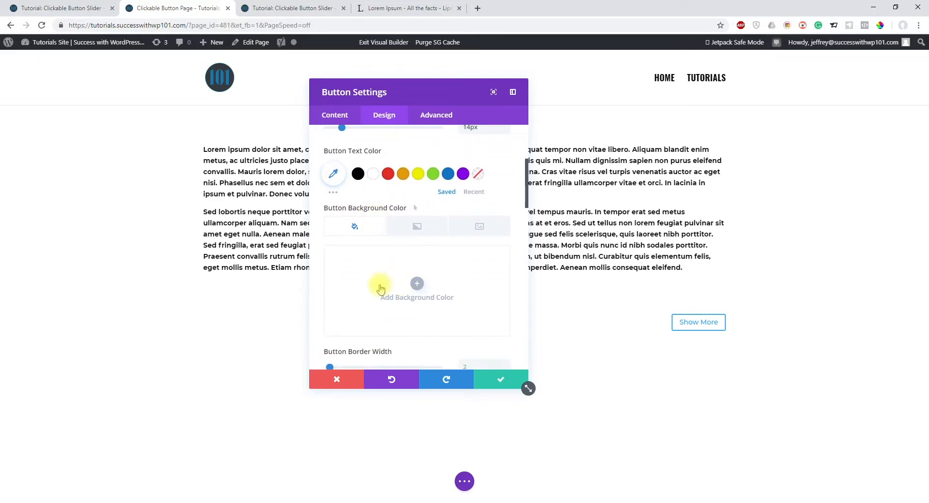
{"action": "left_click", "coordinate": [380, 283]}
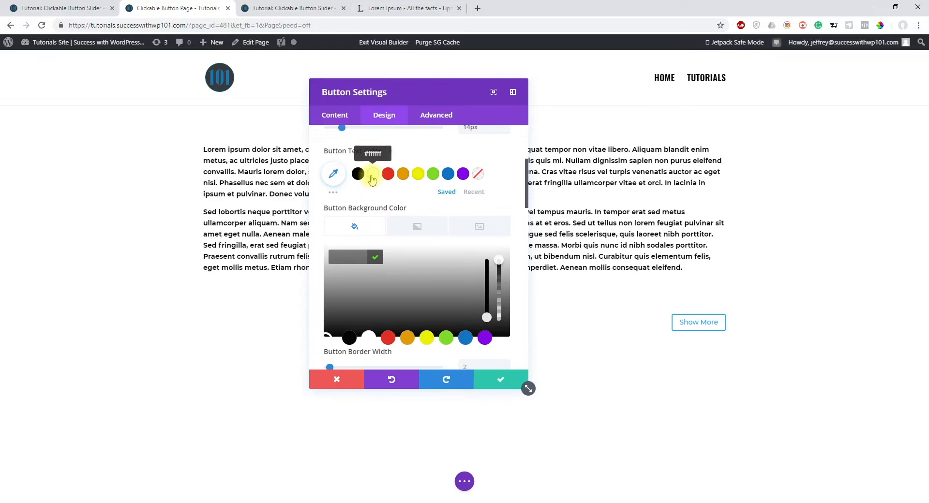
{"action": "left_click", "coordinate": [373, 174]}
{"action": "scroll", "coordinate": [433, 240], "scroll_direction": "down", "scroll_amount": 1}
{"action": "left_click", "coordinate": [359, 267]}
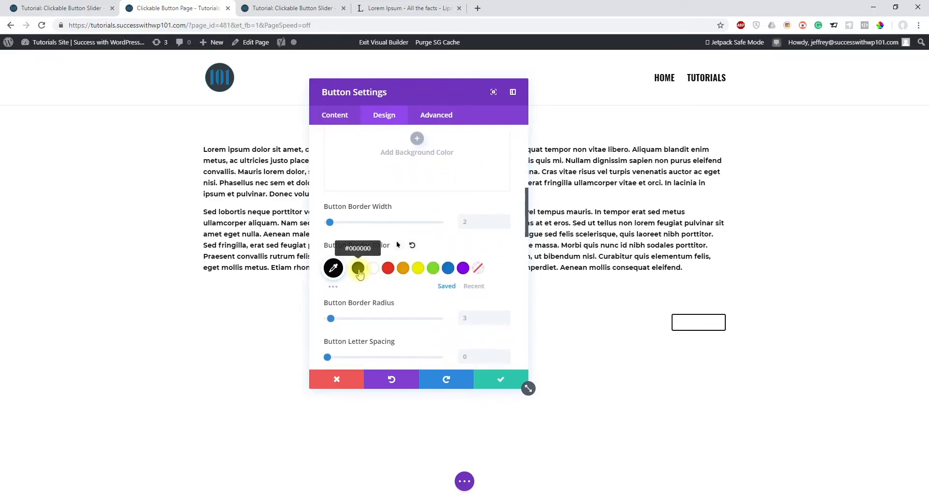
{"action": "scroll", "coordinate": [373, 227], "scroll_direction": "up", "scroll_amount": 1}
{"action": "left_click", "coordinate": [389, 209]}
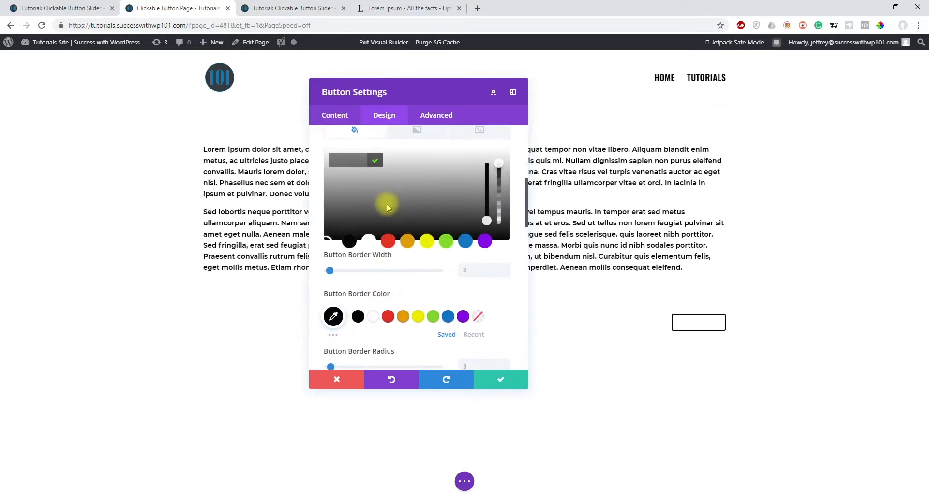
{"action": "left_click", "coordinate": [350, 241]}
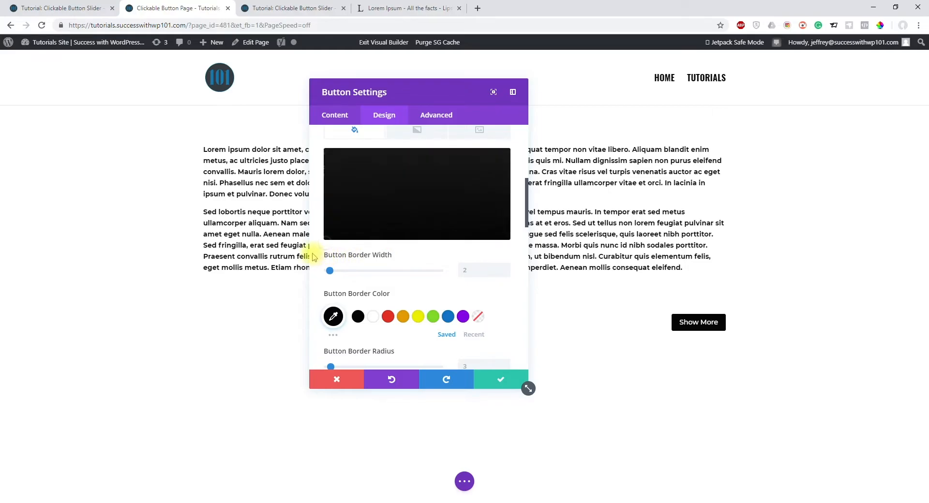
Set the button's border radius to 0px
{"action": "scroll", "coordinate": [361, 274], "scroll_direction": "up", "scroll_amount": 1}
{"action": "scroll", "coordinate": [368, 275], "scroll_direction": "up", "scroll_amount": 1}
{"action": "scroll", "coordinate": [374, 275], "scroll_direction": "down", "scroll_amount": 5}
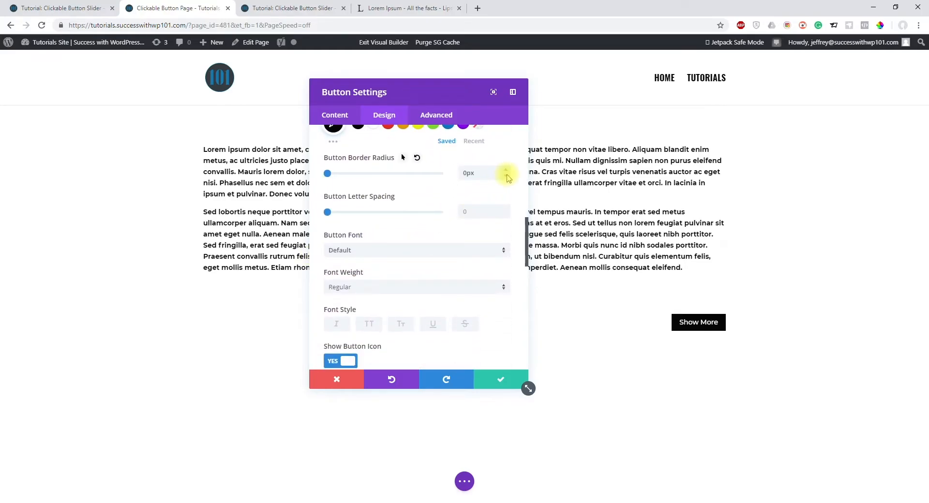
Set the button's font weight to Bold and its font style to uppercase
{"action": "scroll", "coordinate": [373, 293], "scroll_direction": "down", "scroll_amount": 2}
{"action": "left_click", "coordinate": [368, 238]}
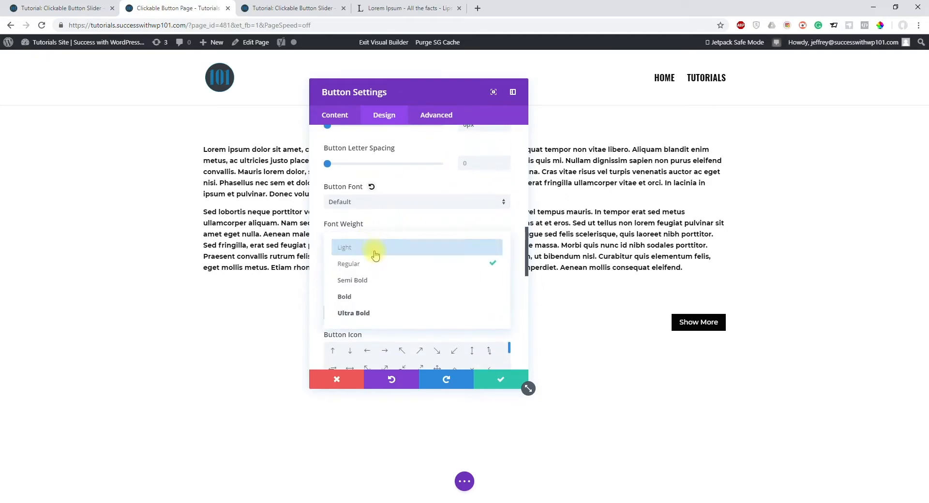
{"action": "left_click", "coordinate": [428, 296]}
{"action": "scroll", "coordinate": [421, 295], "scroll_direction": "down", "scroll_amount": 2}
{"action": "left_click", "coordinate": [364, 232]}
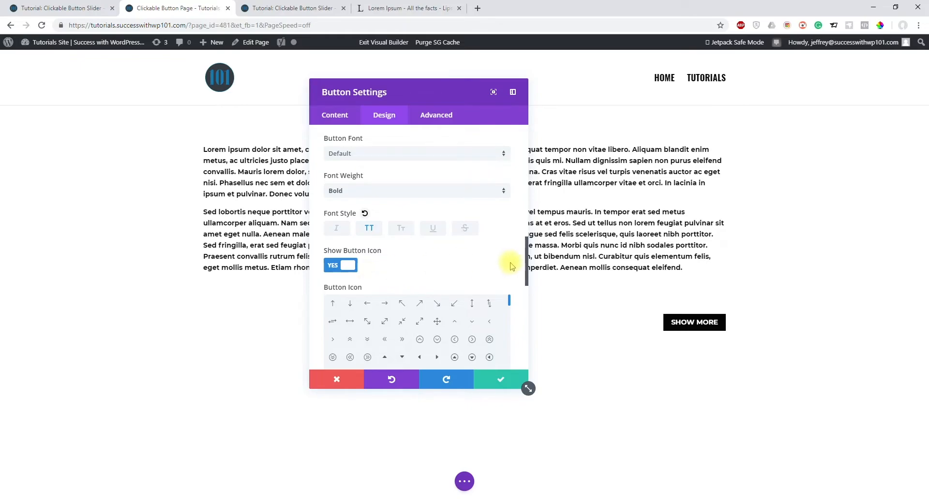
Turn off showing the icon only on hover, choose the single down-chevron as the button icon, and save the button settings
{"action": "scroll", "coordinate": [465, 251], "scroll_direction": "down", "scroll_amount": 4}
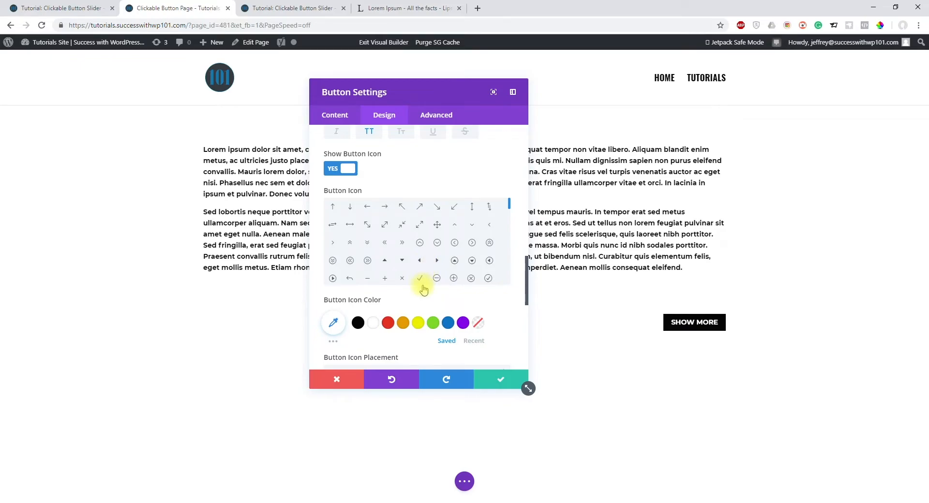
{"action": "scroll", "coordinate": [424, 289], "scroll_direction": "down", "scroll_amount": 3}
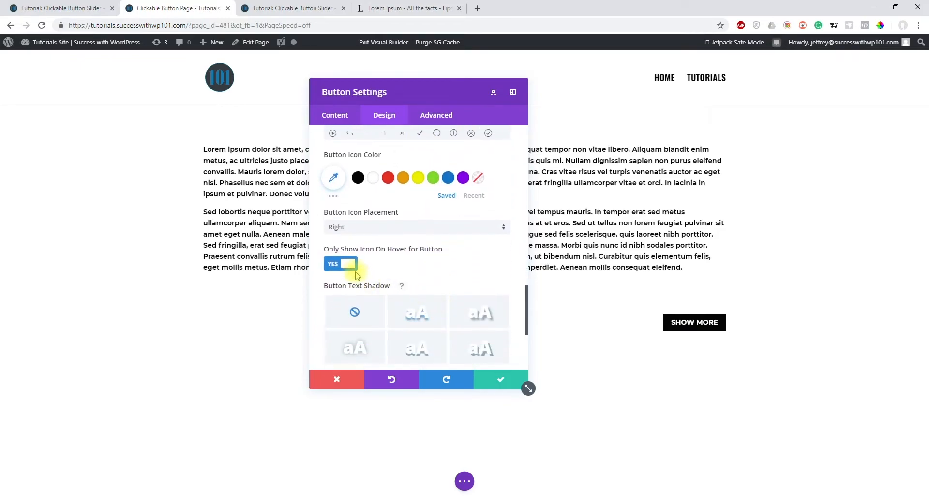
{"action": "left_click", "coordinate": [349, 266]}
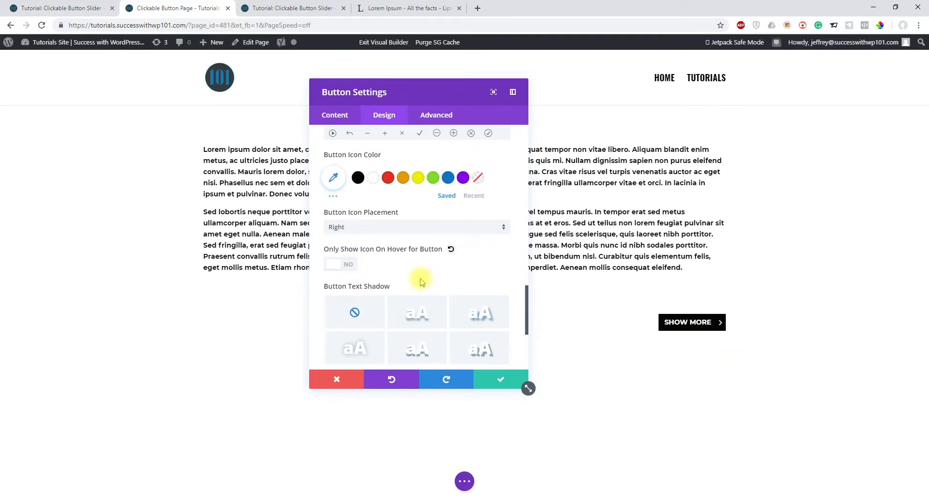
{"action": "scroll", "coordinate": [433, 280], "scroll_direction": "up", "scroll_amount": 3}
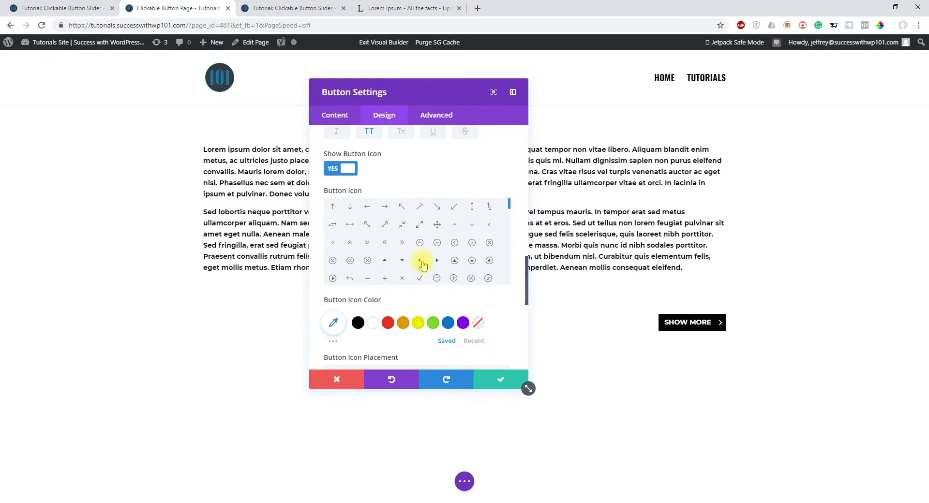
{"action": "left_click", "coordinate": [472, 226]}
{"action": "scroll", "coordinate": [469, 284], "scroll_direction": "down", "scroll_amount": 5}
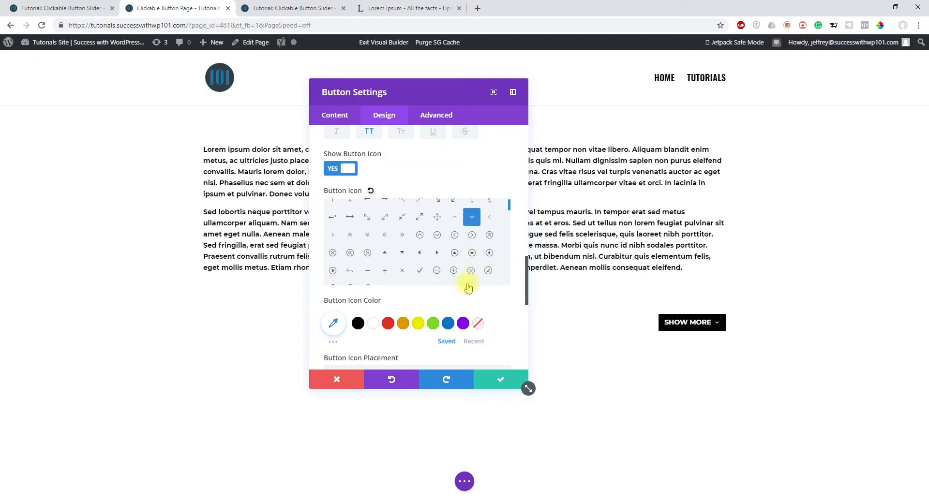
{"action": "scroll", "coordinate": [482, 312], "scroll_direction": "down", "scroll_amount": 2}
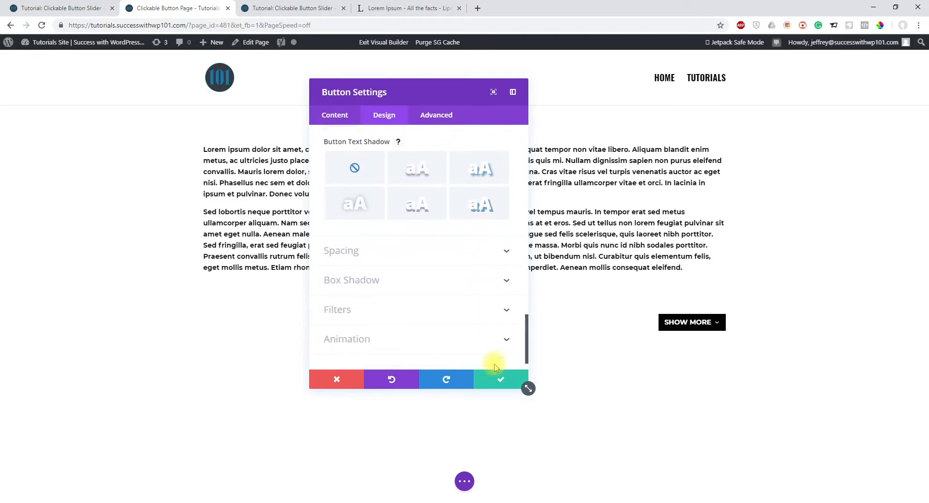
{"action": "left_click", "coordinate": [498, 379]}
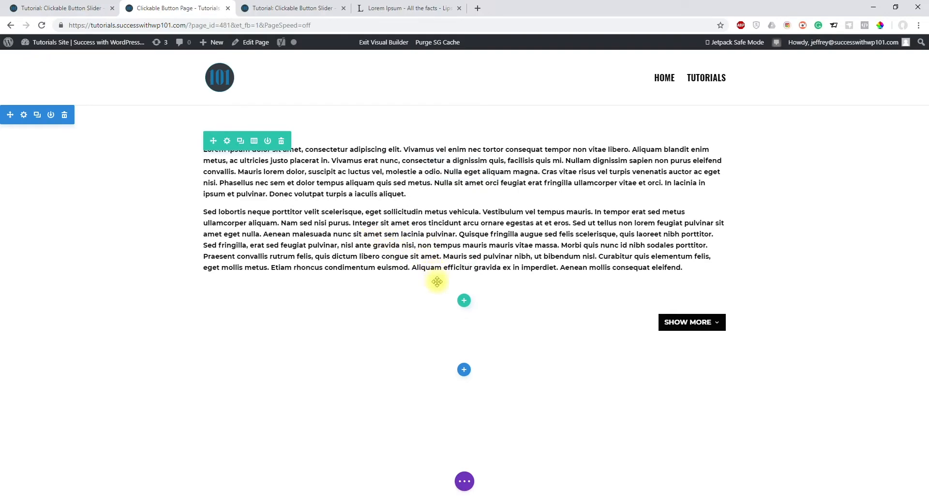
Copy the class name wp_button1 from the CSS in the code module and close its settings
{"action": "mouse_move", "coordinate": [450, 295]}
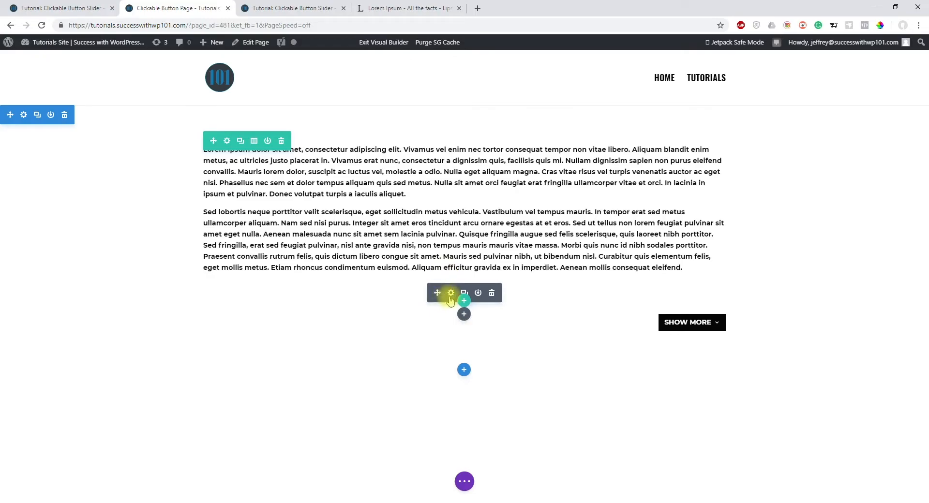
{"action": "left_click", "coordinate": [450, 292]}
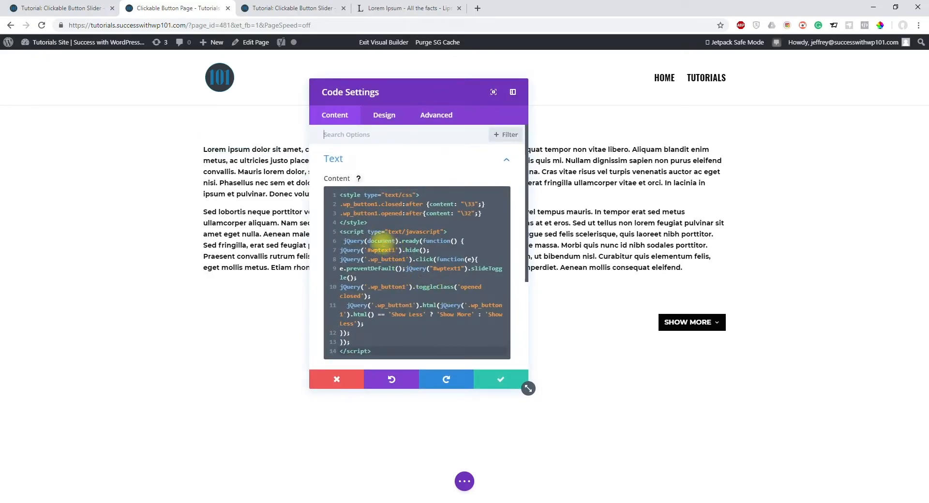
{"action": "left_click_drag", "start_coordinate": [341, 204], "coordinate": [378, 205]}
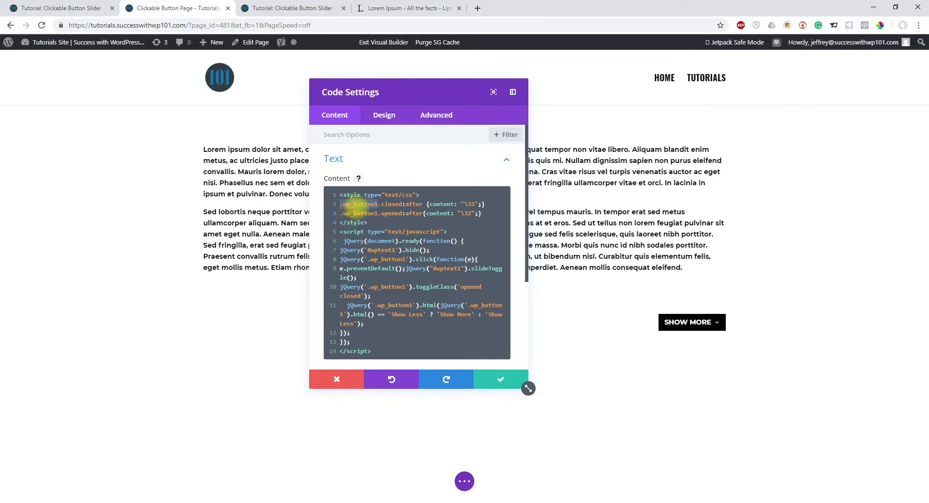
{"action": "left_click", "coordinate": [371, 203]}
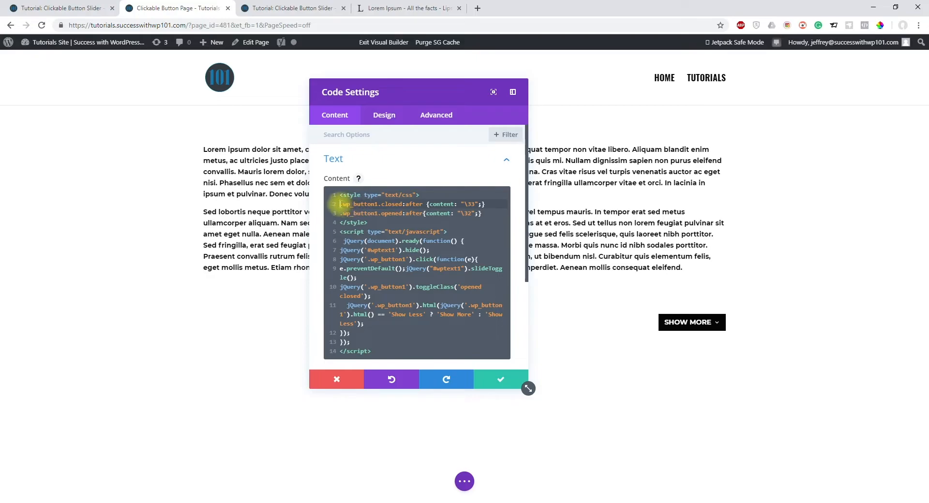
{"action": "left_click_drag", "start_coordinate": [346, 204], "coordinate": [376, 204]}
{"action": "key", "text": "ctrl+c"}
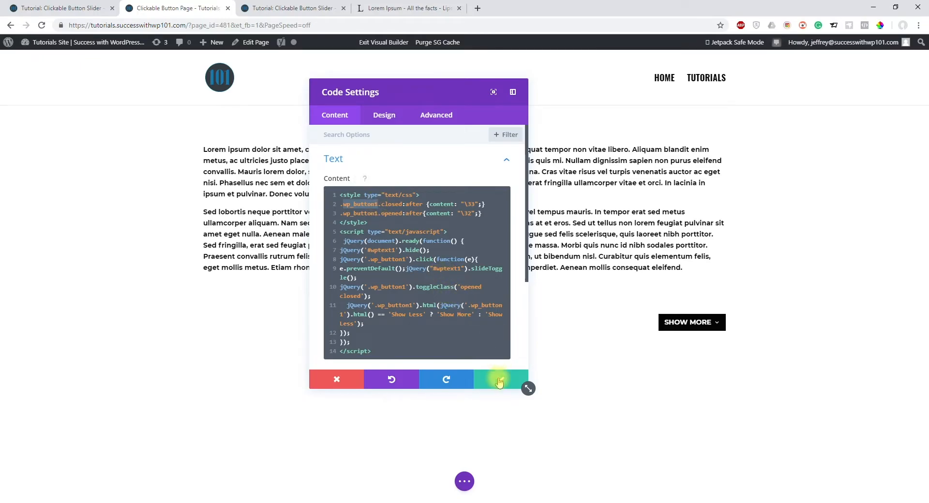
{"action": "left_click", "coordinate": [500, 382]}
Set the Show More button's CSS class to "wp_button1 closed" and save the button settings
{"action": "left_click", "coordinate": [452, 318]}
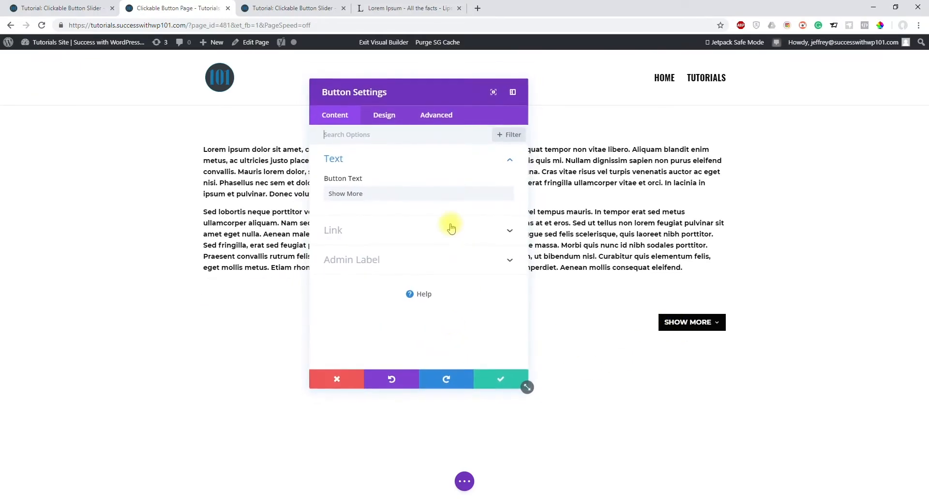
{"action": "left_click", "coordinate": [420, 115]}
{"action": "left_click", "coordinate": [393, 162]}
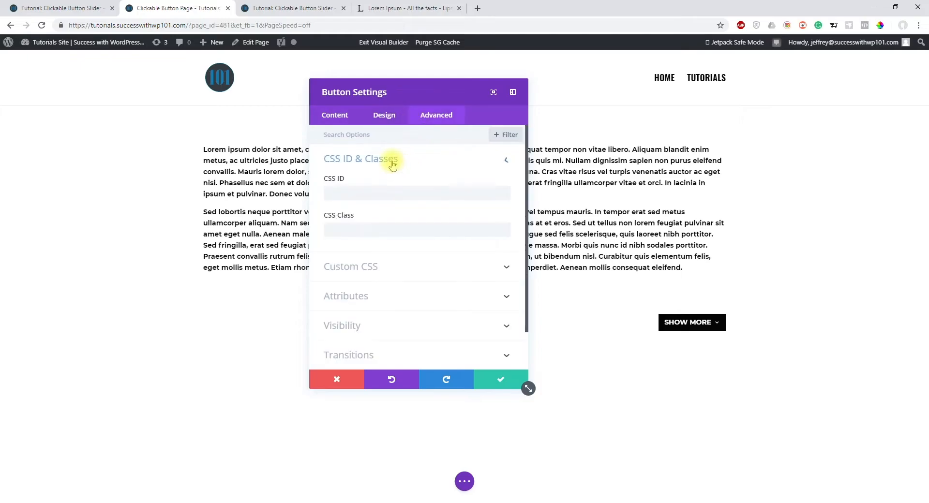
{"action": "left_click", "coordinate": [381, 230]}
{"action": "key", "text": "ctrl+v"}
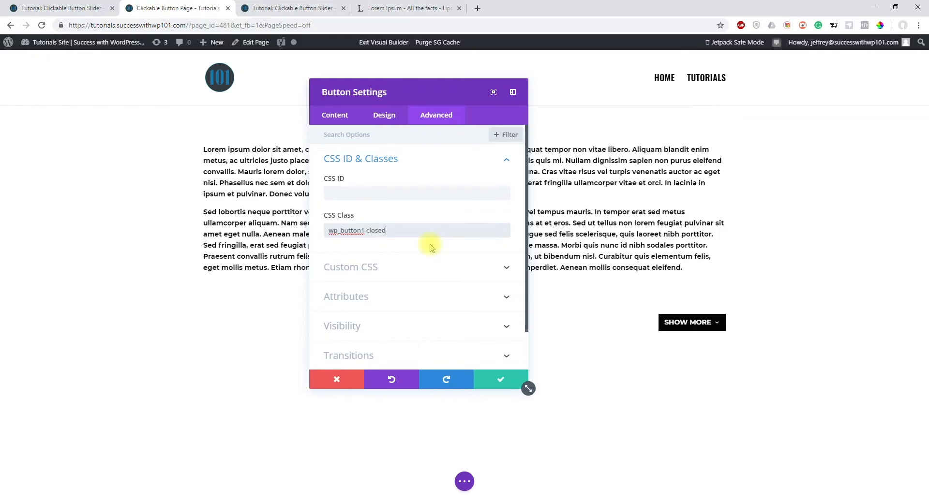
{"action": "left_click", "coordinate": [501, 380]}
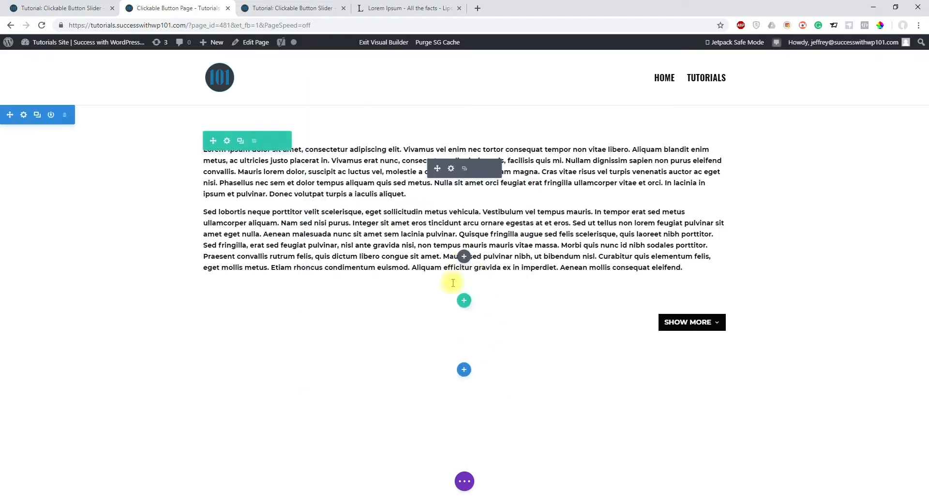
Copy the ID wptext1 from the code module's script, enter it as the text row's CSS ID, and save the row settings
{"action": "left_click", "coordinate": [451, 291]}
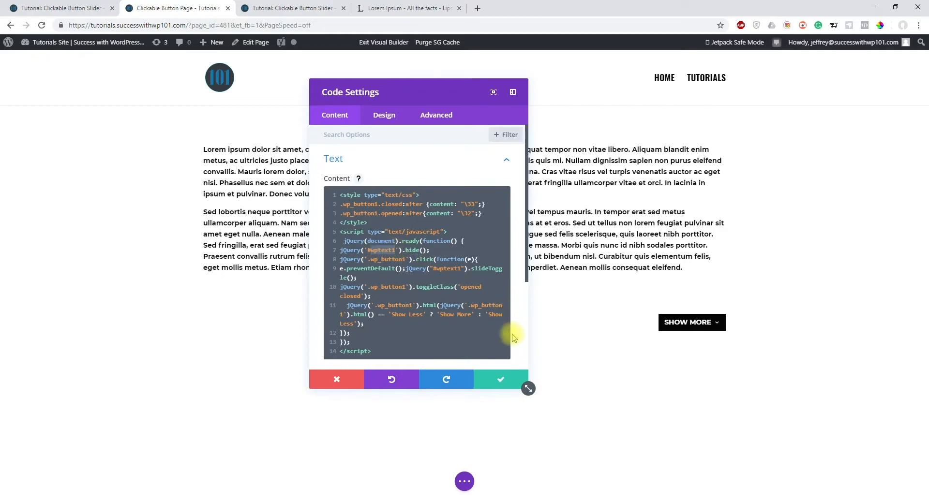
{"action": "left_click", "coordinate": [501, 382]}
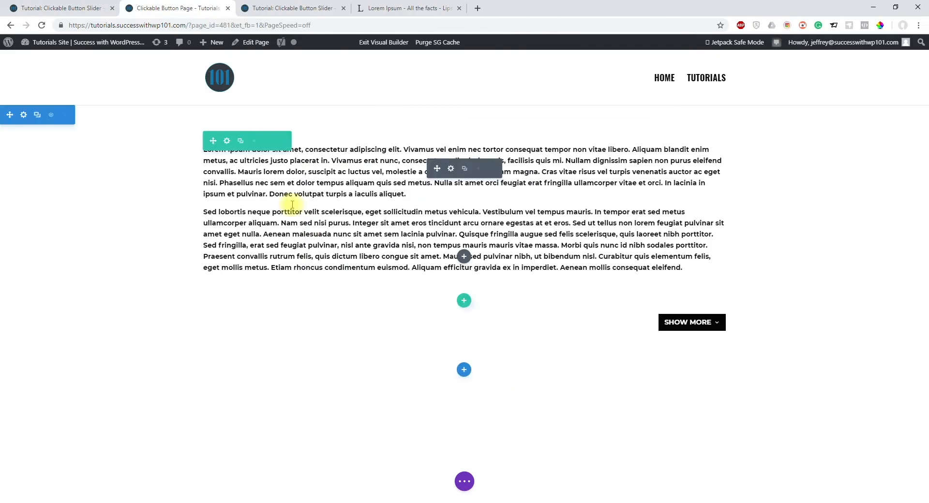
{"action": "left_click", "coordinate": [226, 141]}
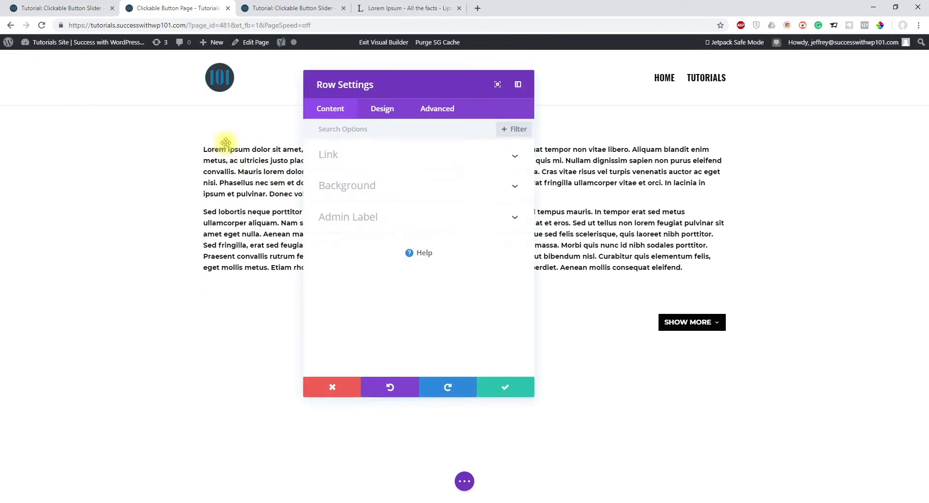
{"action": "left_click", "coordinate": [437, 115]}
{"action": "left_click", "coordinate": [415, 158]}
{"action": "left_click", "coordinate": [387, 192]}
{"action": "type", "text": "wptext1"}
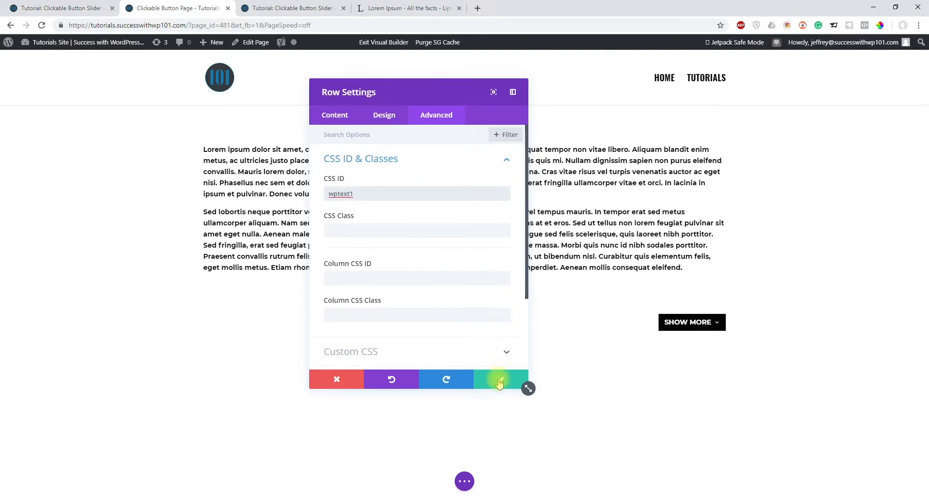
{"action": "left_click", "coordinate": [501, 379]}
Change the class name in both CSS rules of the code module to wp_button2
{"action": "left_click", "coordinate": [450, 294]}
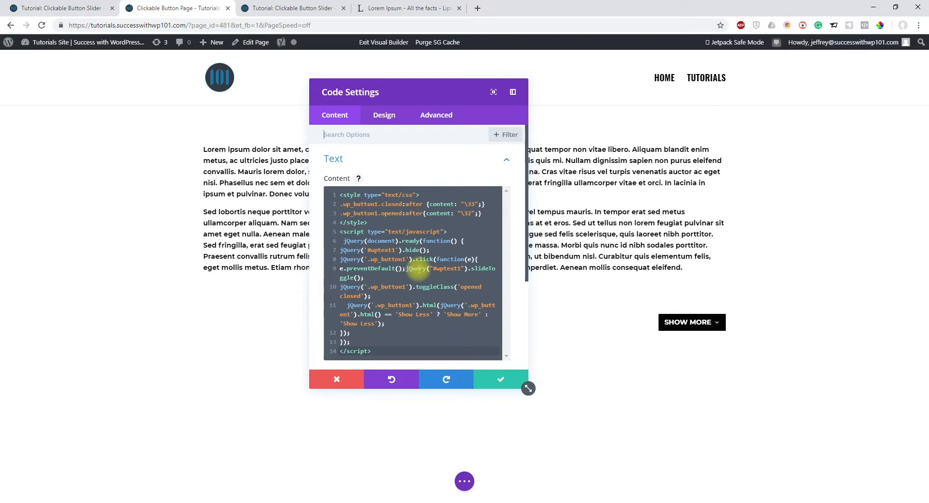
{"action": "scroll", "coordinate": [417, 270], "scroll_direction": "down", "scroll_amount": 2}
{"action": "scroll", "coordinate": [424, 249], "scroll_direction": "up", "scroll_amount": 2}
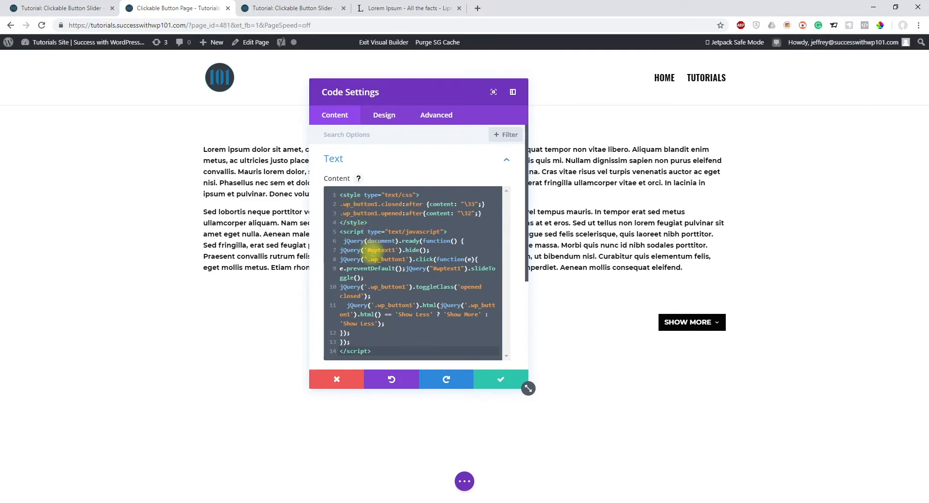
{"action": "left_click_drag", "start_coordinate": [343, 206], "coordinate": [378, 204]}
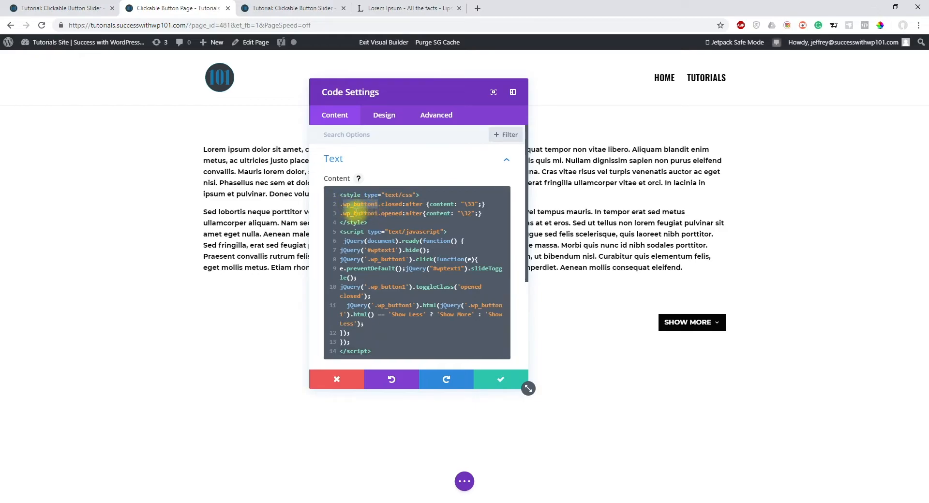
{"action": "left_click", "coordinate": [343, 213]}
{"action": "left_click_drag", "start_coordinate": [343, 214], "coordinate": [376, 217]}
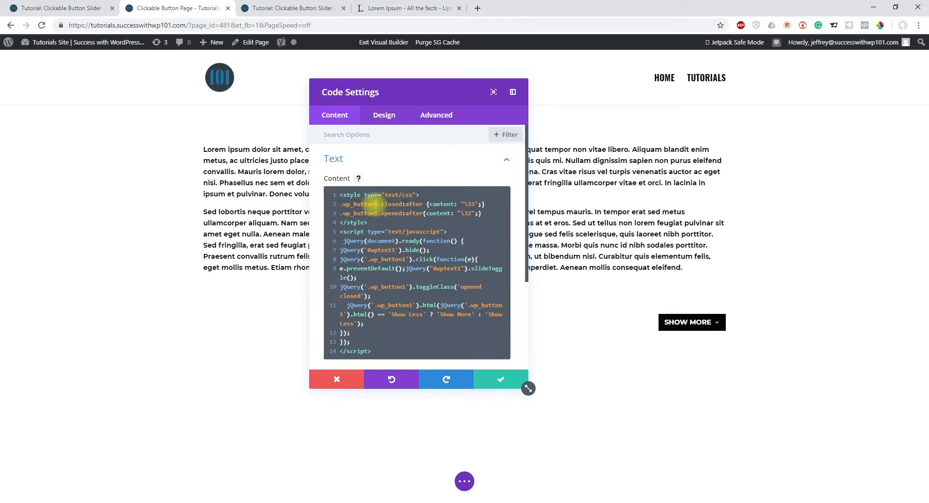
{"action": "left_click", "coordinate": [377, 215]}
{"action": "key", "text": "BackSpace"}
{"action": "type", "text": "2"}
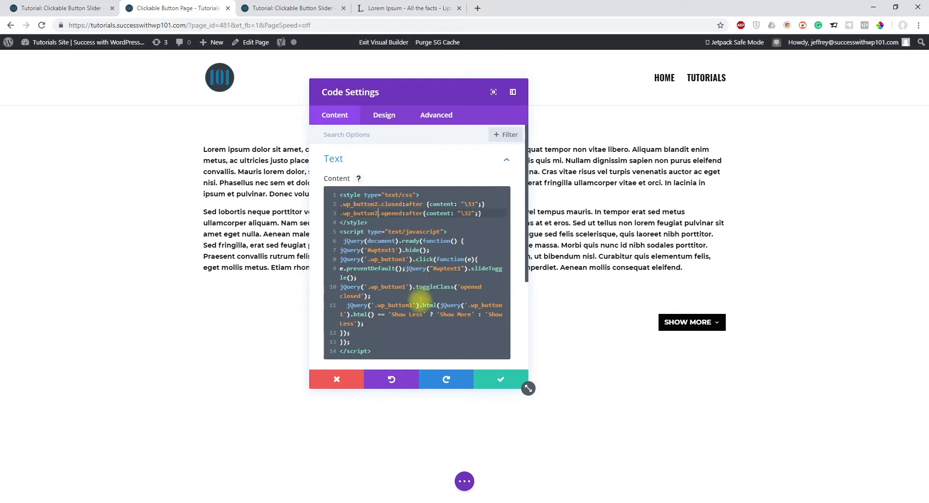
Replace wp_button1 with wp_button2 in the script's click, toggleClass and first html calls, and discard the code changes
{"action": "left_click", "coordinate": [406, 259]}
{"action": "key", "text": "BackSpace"}
{"action": "type", "text": "2"}
{"action": "left_click", "coordinate": [405, 288]}
{"action": "key", "text": "BackSpace"}
{"action": "type", "text": "2"}
{"action": "left_click", "coordinate": [412, 306]}
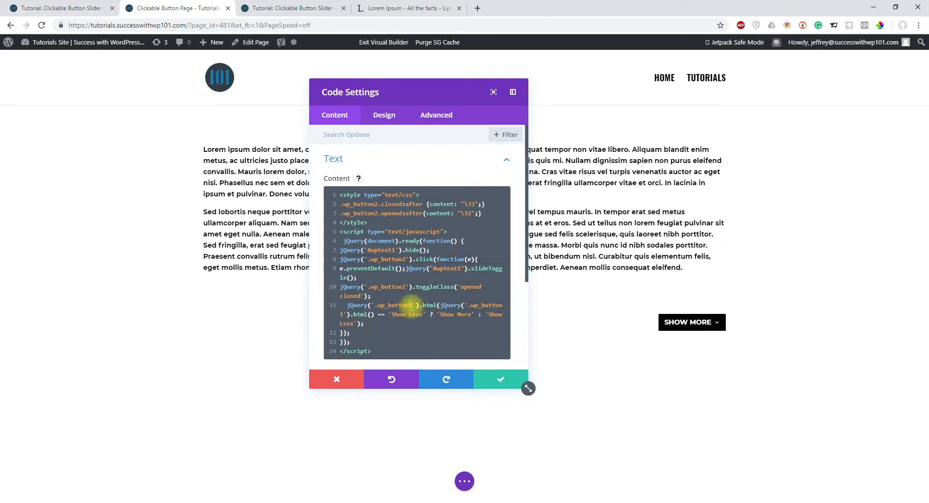
{"action": "key", "text": "BackSpace"}
{"action": "type", "text": "2"}
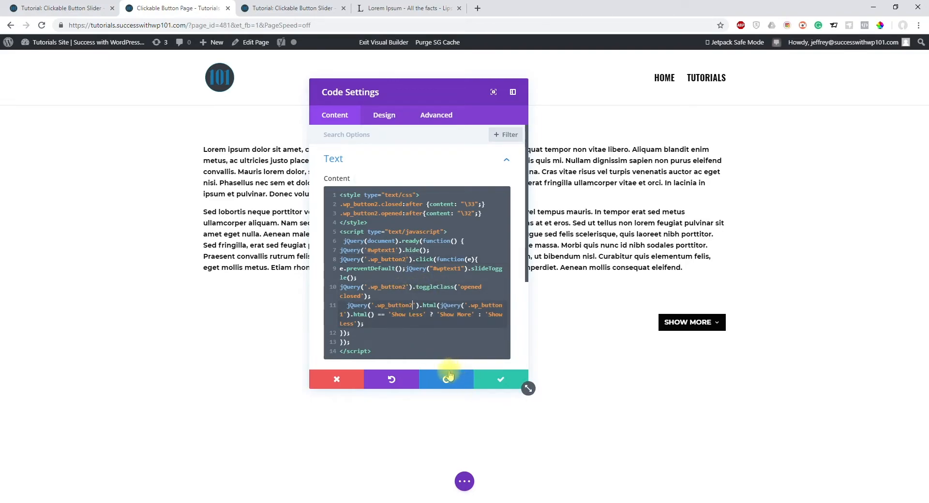
{"action": "left_click", "coordinate": [339, 380]}
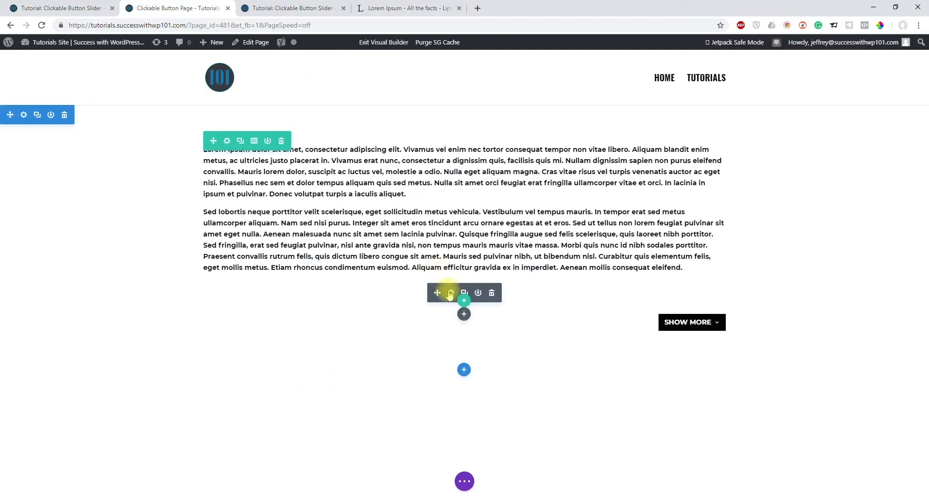
Examine how the code module's script hides the wptext1 text and toggles the button class, and close its settings
{"action": "left_click", "coordinate": [451, 294]}
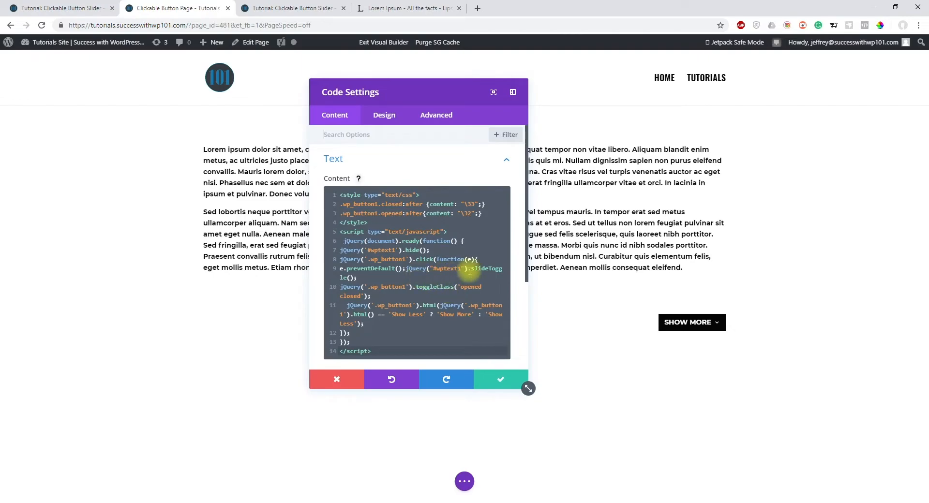
{"action": "scroll", "coordinate": [469, 272], "scroll_direction": "down", "scroll_amount": 1}
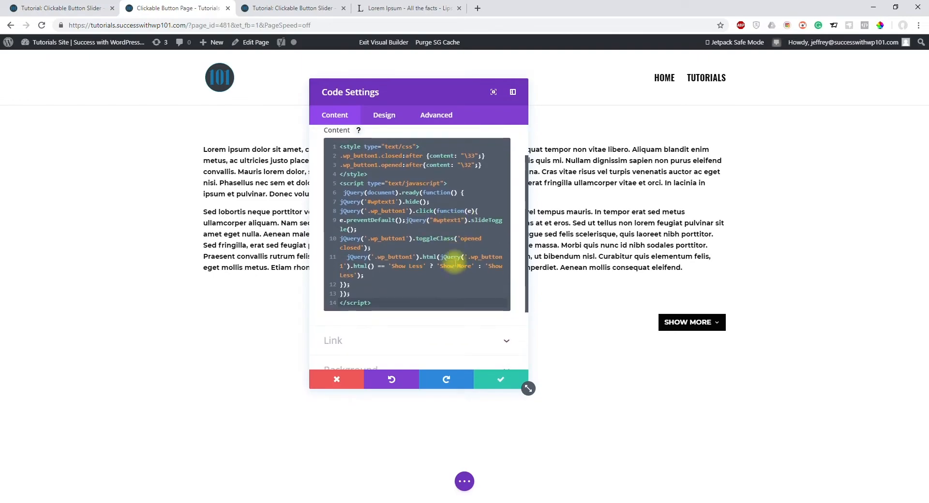
{"action": "scroll", "coordinate": [455, 262], "scroll_direction": "up", "scroll_amount": 1}
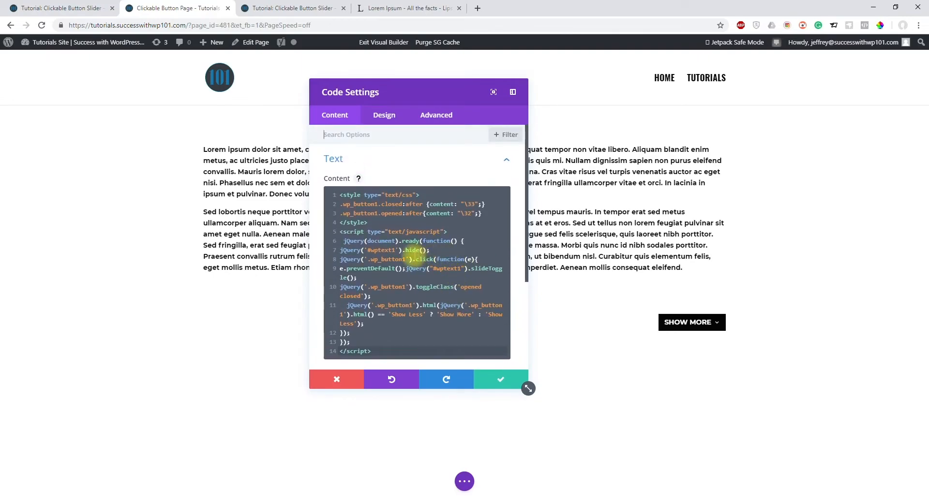
{"action": "left_click_drag", "start_coordinate": [339, 250], "coordinate": [427, 250]}
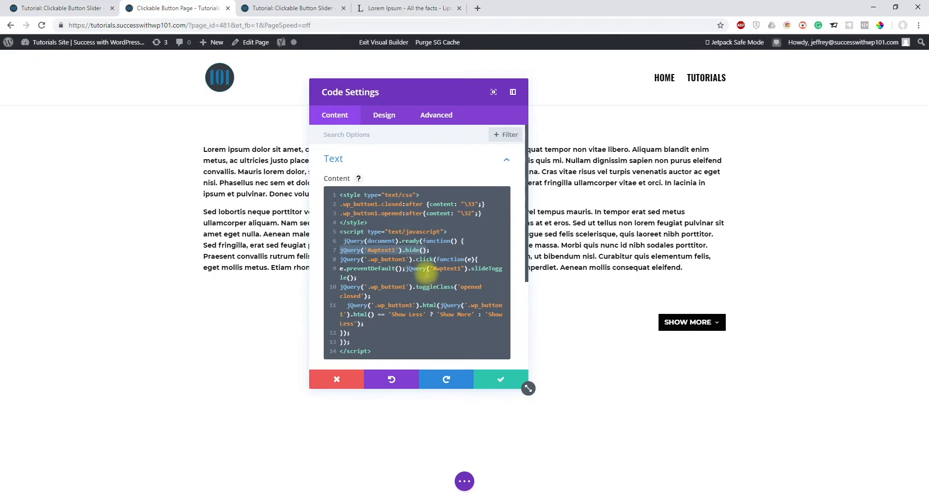
{"action": "scroll", "coordinate": [426, 271], "scroll_direction": "down", "scroll_amount": 1}
{"action": "left_click", "coordinate": [439, 239]}
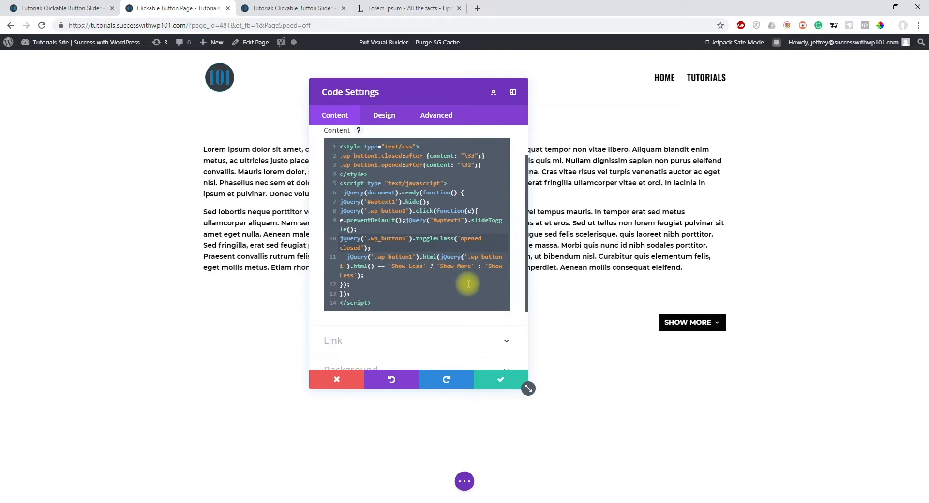
{"action": "left_click", "coordinate": [356, 385]}
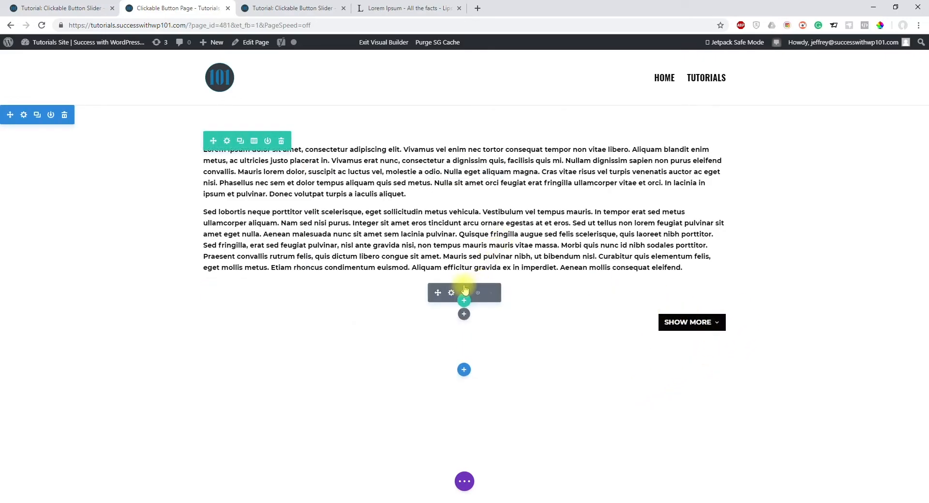
{"action": "left_click", "coordinate": [451, 293]}
{"action": "scroll", "coordinate": [406, 268], "scroll_direction": "down", "scroll_amount": 1}
{"action": "scroll", "coordinate": [417, 264], "scroll_direction": "up", "scroll_amount": 1}
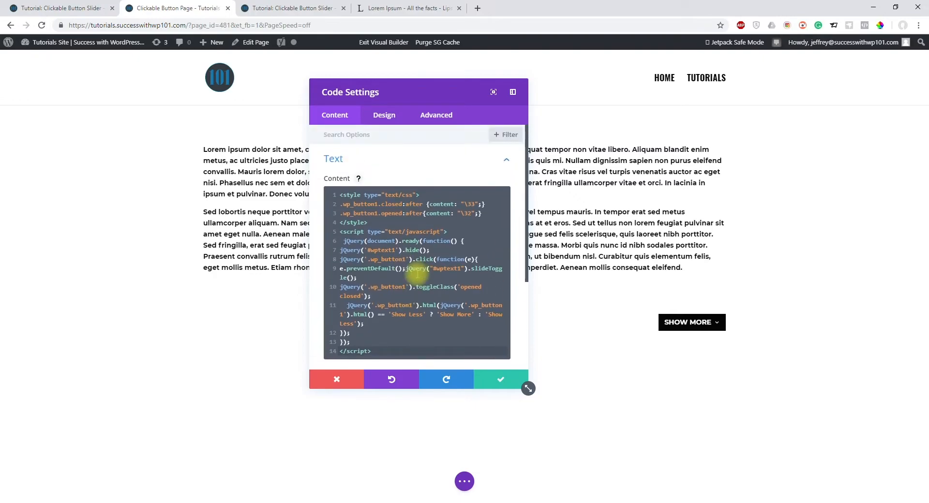
{"action": "left_click", "coordinate": [500, 379]}
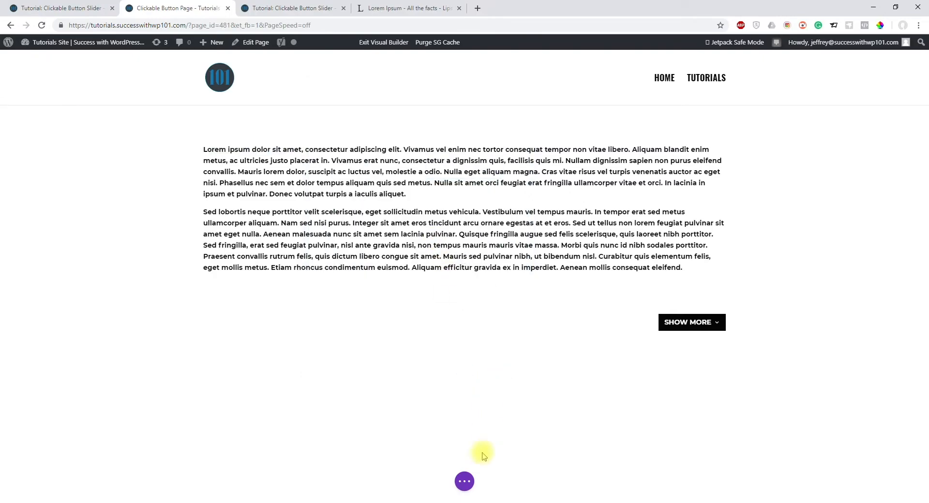
Publish the page and open its live version in a new browser tab
{"action": "left_click", "coordinate": [465, 481]}
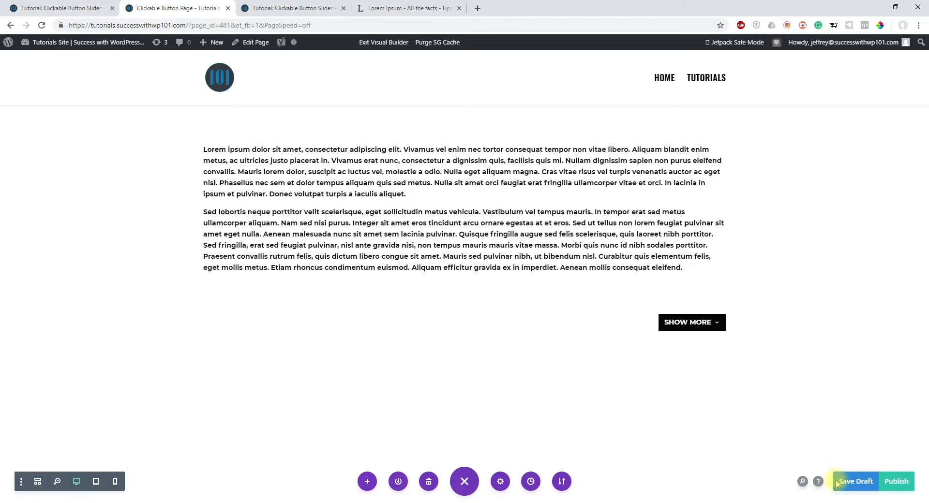
{"action": "left_click", "coordinate": [892, 482]}
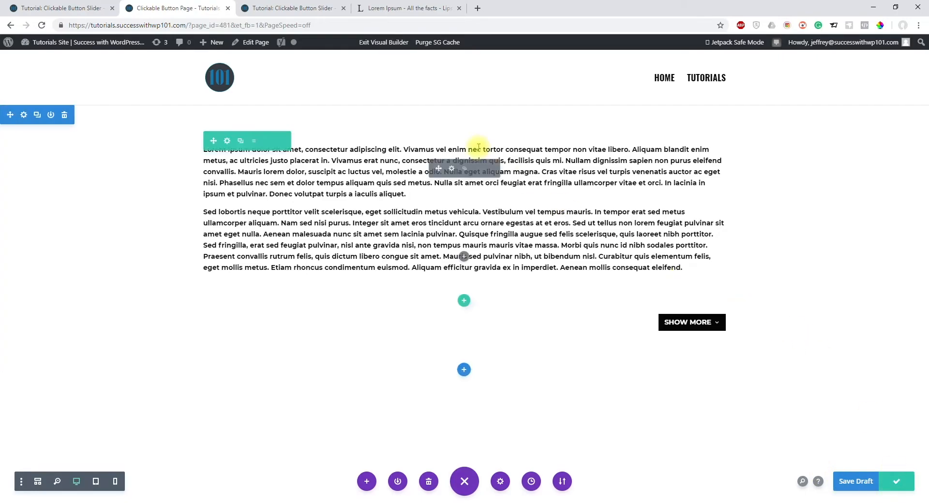
{"action": "right_click", "coordinate": [384, 42]}
{"action": "left_click", "coordinate": [407, 49]}
{"action": "left_click", "coordinate": [290, 6]}
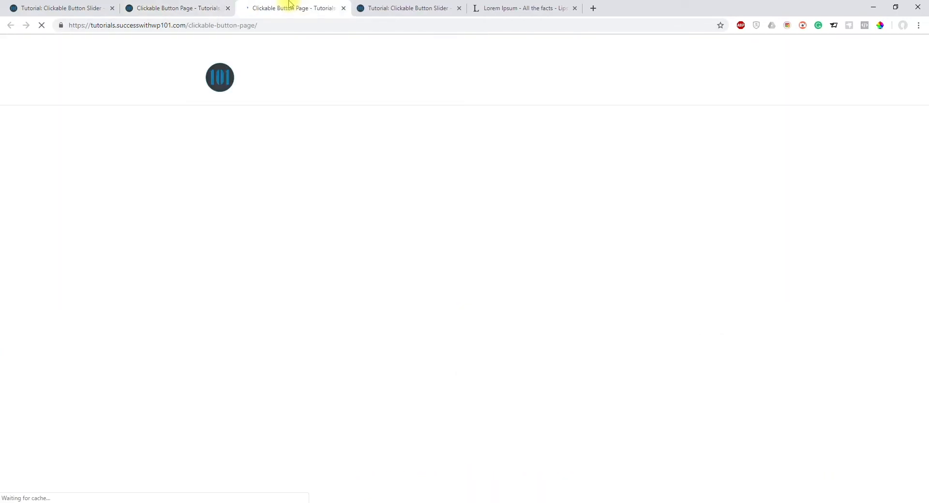
Test expanding and collapsing the hidden text several times with the Show More/Show Less button on the published page
{"action": "left_click", "coordinate": [712, 153]}
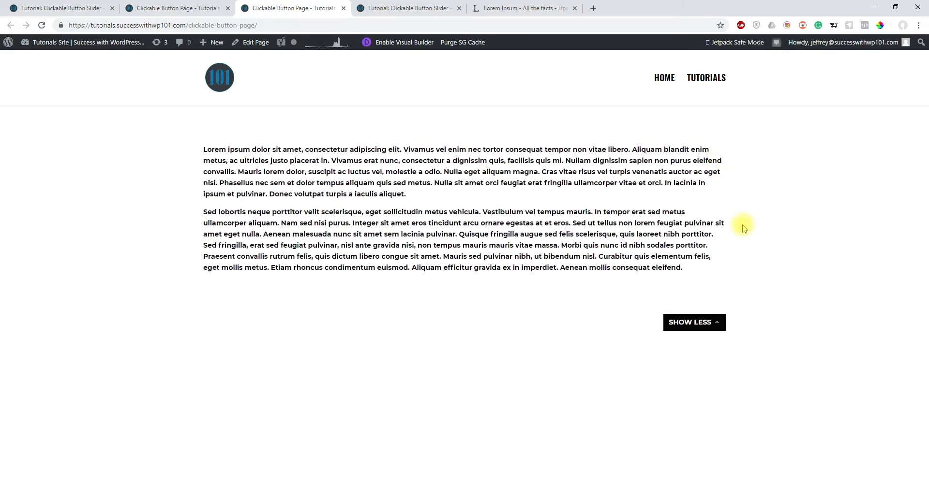
{"action": "left_click", "coordinate": [711, 151]}
{"action": "left_click", "coordinate": [719, 323]}
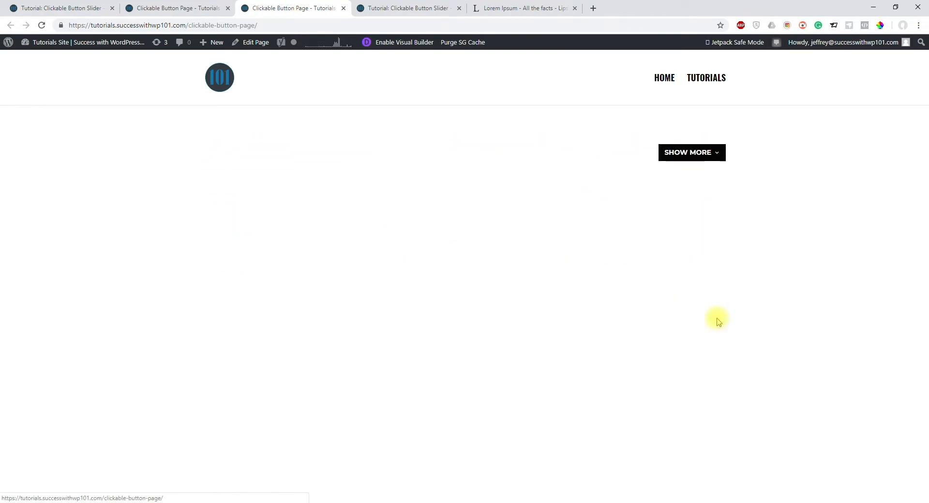
{"action": "left_click", "coordinate": [211, 5]}
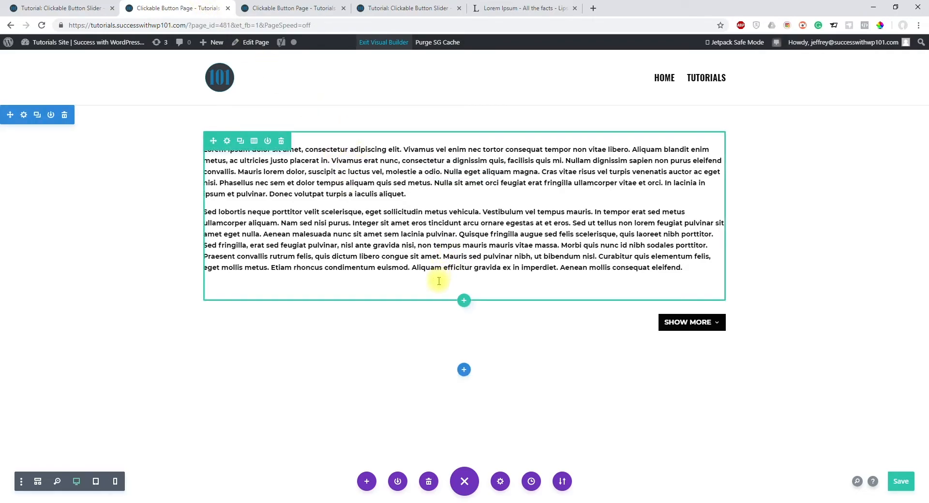
{"action": "left_click", "coordinate": [285, 7]}
{"action": "left_click", "coordinate": [710, 156]}
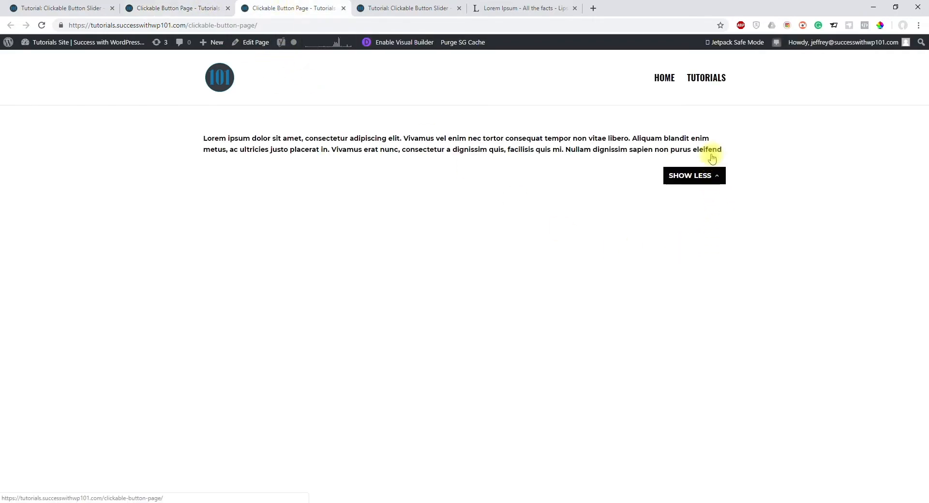
{"action": "left_click", "coordinate": [716, 323]}
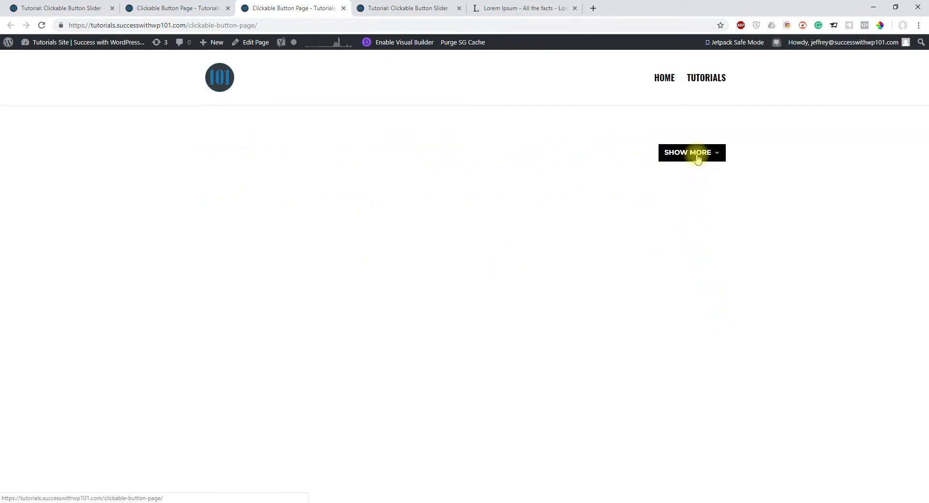
{"action": "left_click", "coordinate": [698, 159]}
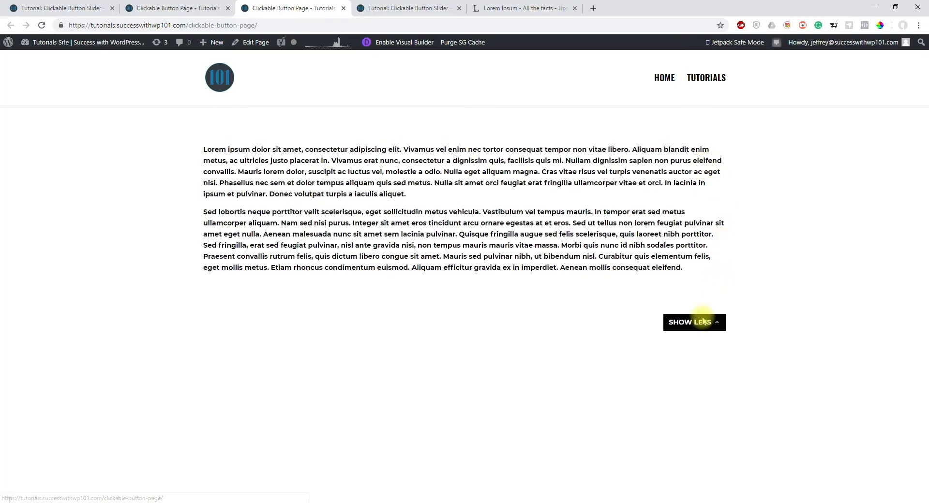
{"action": "left_click", "coordinate": [702, 324]}
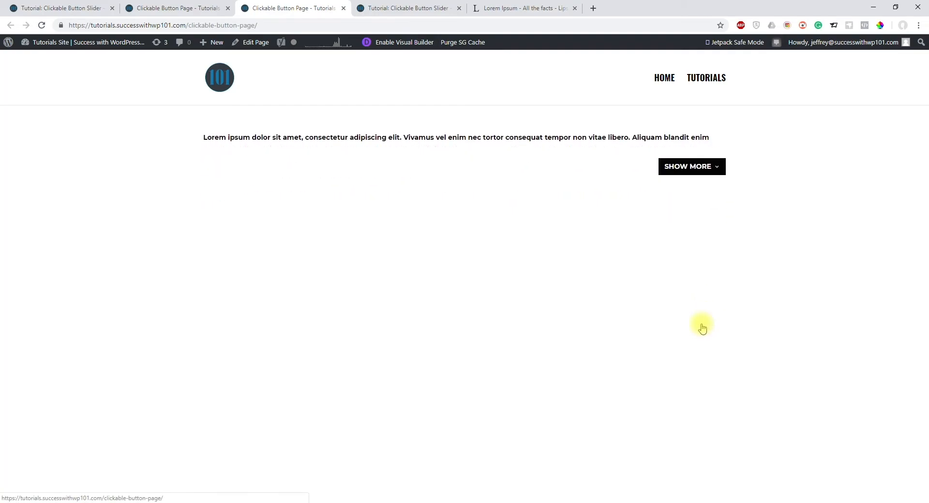
Return to the builder tab and change the first 'Show Less' label in the code module's script to 'See Less'
{"action": "left_click", "coordinate": [191, 7]}
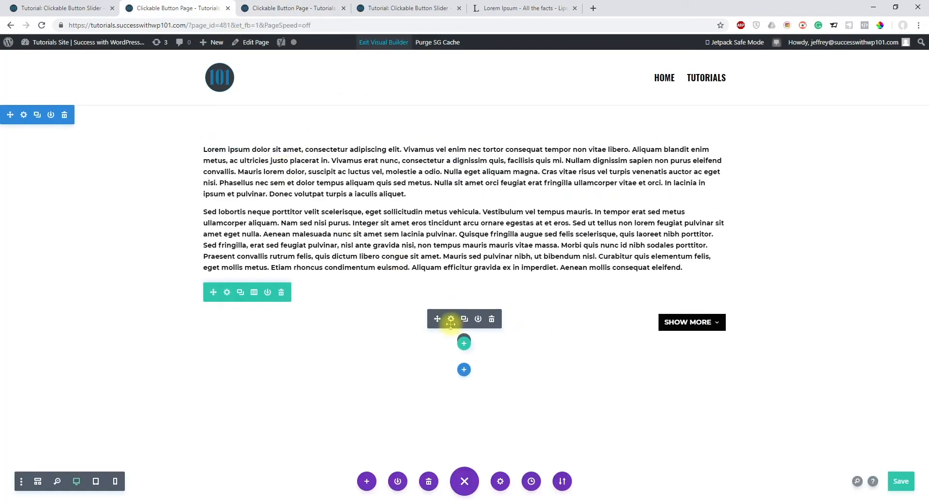
{"action": "left_click", "coordinate": [450, 319]}
{"action": "left_click", "coordinate": [353, 380]}
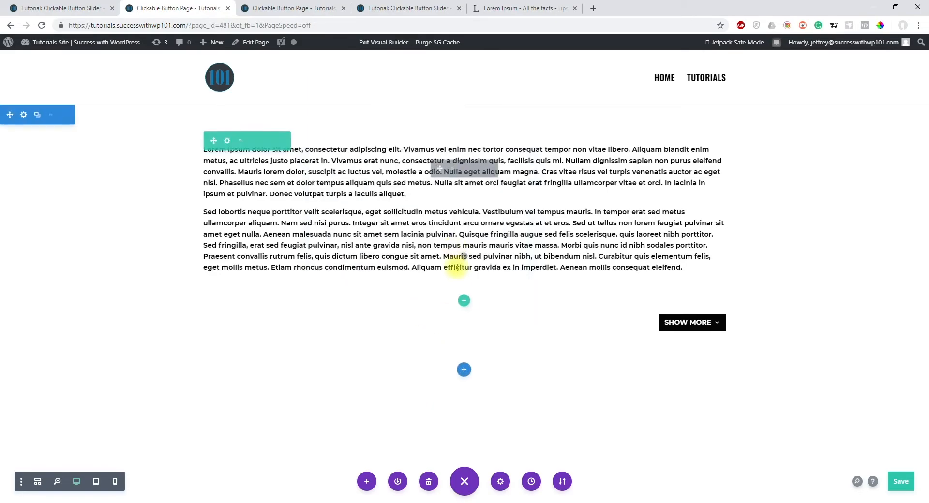
{"action": "left_click", "coordinate": [452, 293]}
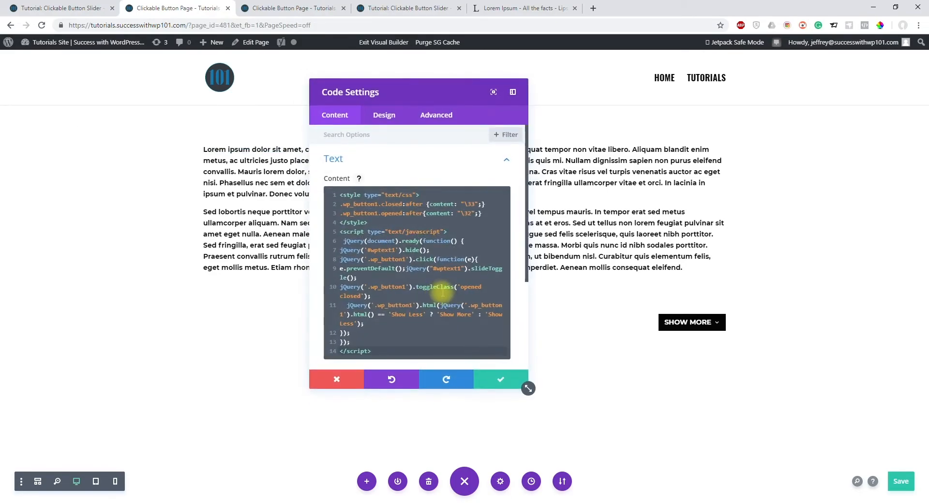
{"action": "left_click", "coordinate": [409, 315]}
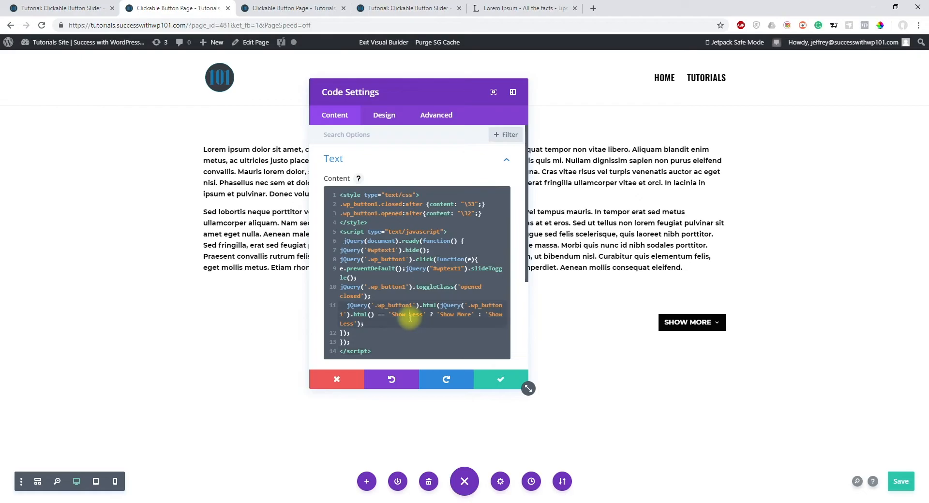
{"action": "type", "text": "A"}
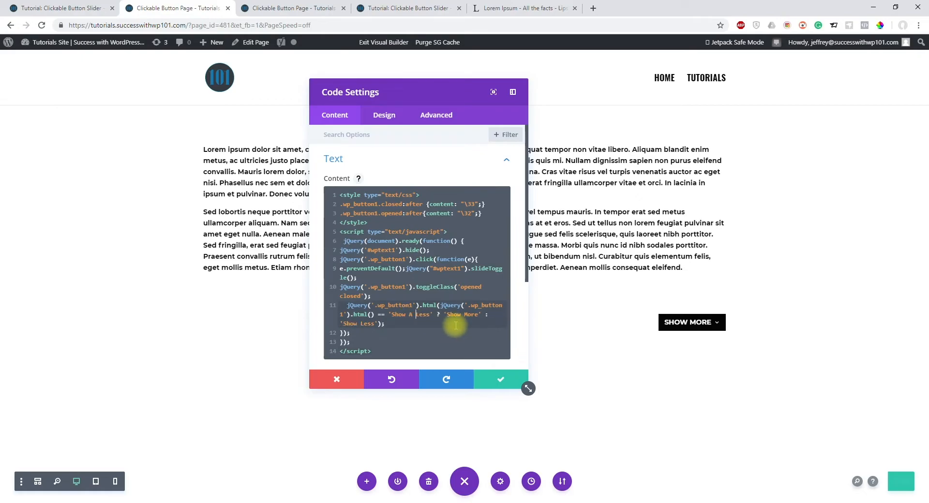
{"action": "key", "text": "BackSpace"}
{"action": "key", "text": "BackSpace"}
{"action": "key", "text": "BackSpace"}
{"action": "key", "text": "BackSpace"}
{"action": "key", "text": "BackSpace"}
{"action": "key", "text": "BackSpace"}
{"action": "key", "text": "BackSpace"}
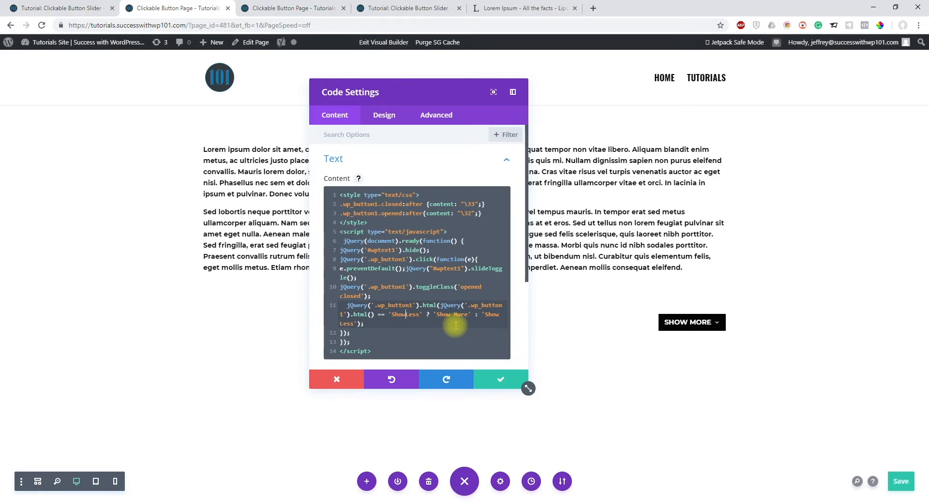
{"action": "type", "text": "See"}
{"action": "key", "text": "Delete"}
{"action": "key", "text": "BackSpace"}
{"action": "key", "text": "BackSpace"}
{"action": "type", "text": "e"}
Change the script's remaining labels to 'See More' and 'See Less', and save the code module's settings
{"action": "key", "text": "Right"}
{"action": "key", "text": "Right"}
{"action": "key", "text": "Right"}
{"action": "key", "text": "Right"}
{"action": "key", "text": "BackSpace"}
{"action": "type", "text": "e"}
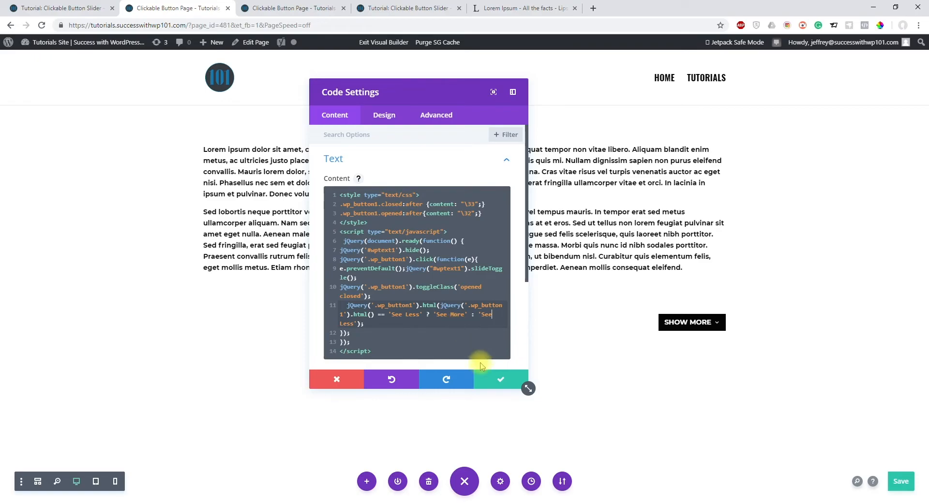
{"action": "left_click", "coordinate": [490, 384]}
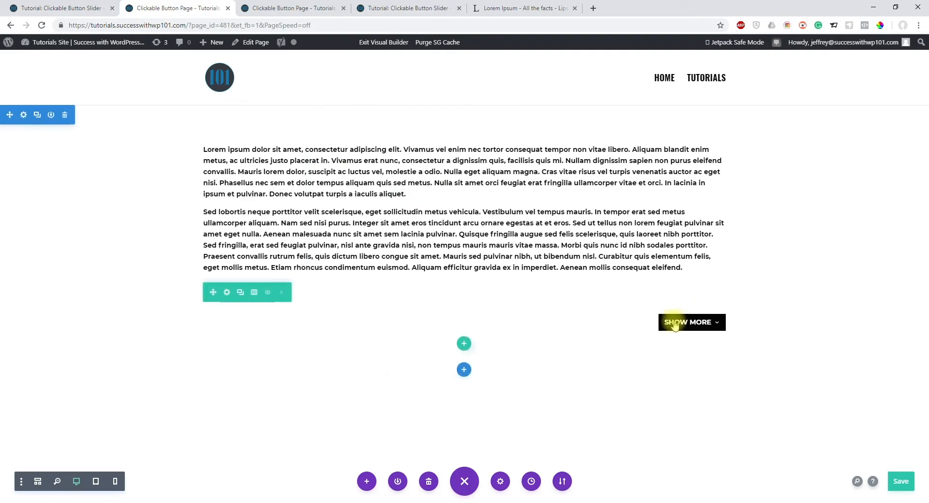
Set the button module's text to 'See More' and save the page
{"action": "left_click", "coordinate": [450, 319]}
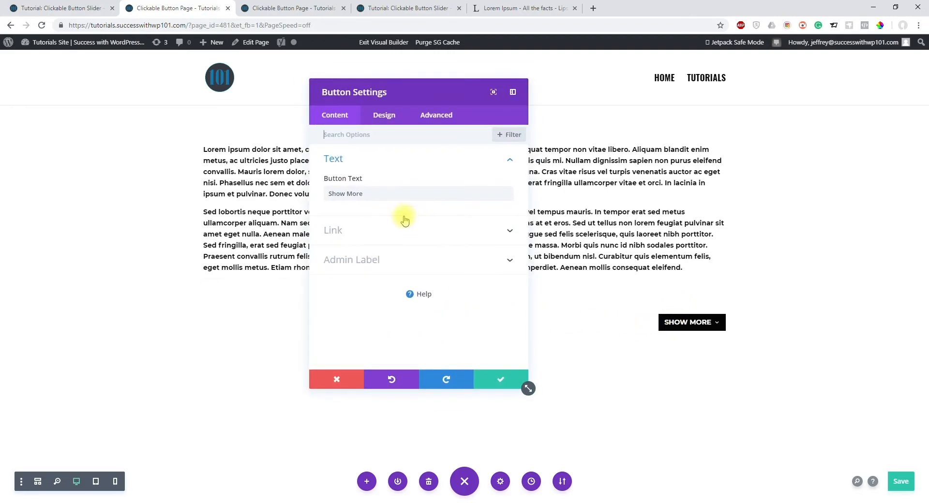
{"action": "left_click_drag", "start_coordinate": [347, 194], "coordinate": [307, 192]}
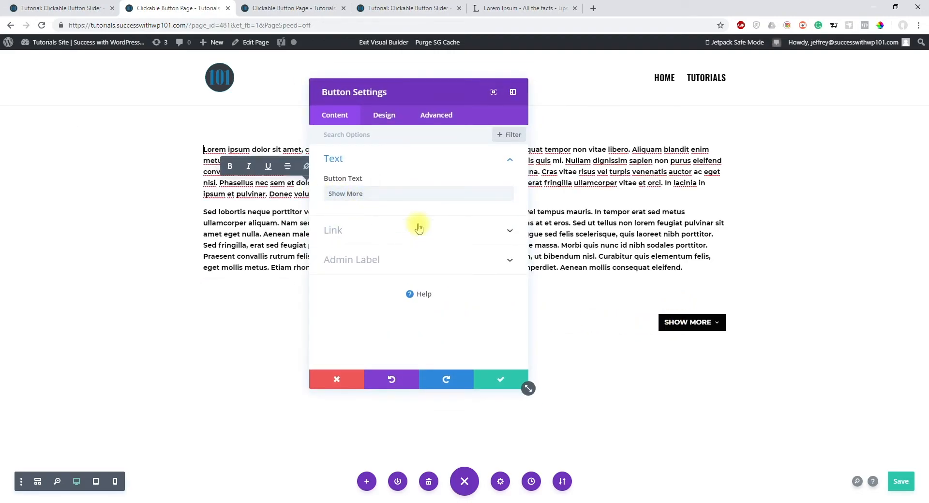
{"action": "left_click", "coordinate": [347, 195]}
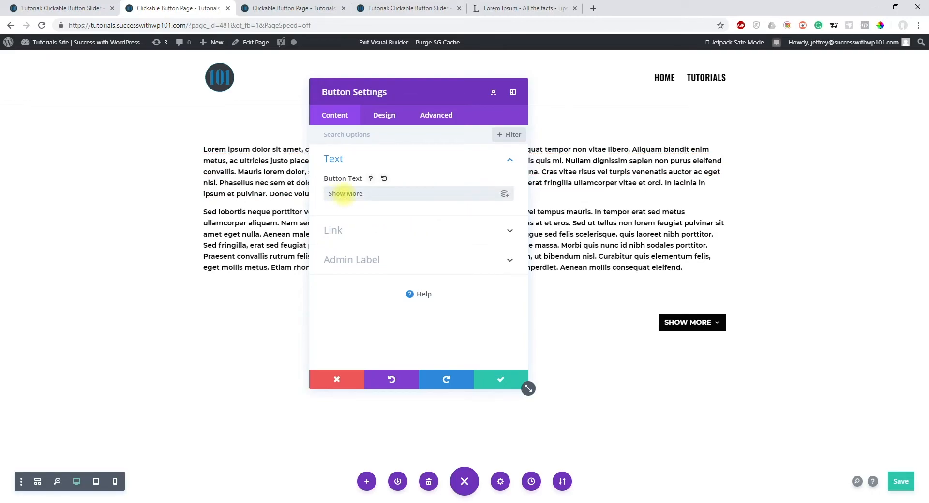
{"action": "key", "text": "BackSpace"}
{"action": "key", "text": "BackSpace"}
{"action": "key", "text": "BackSpace"}
{"action": "type", "text": "ee"}
{"action": "left_click", "coordinate": [494, 379]}
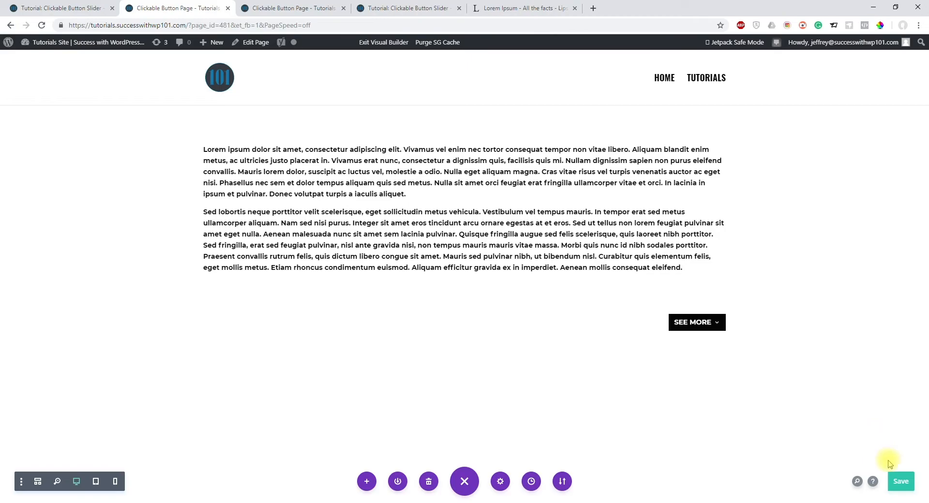
{"action": "left_click", "coordinate": [900, 482]}
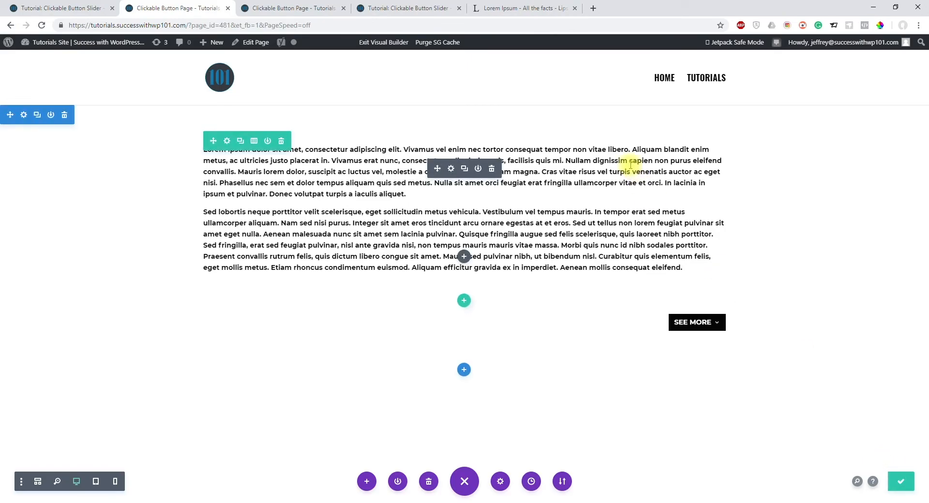
Reload the live page and test expanding and collapsing the text with the relabelled See More/See Less button
{"action": "left_click", "coordinate": [303, 6]}
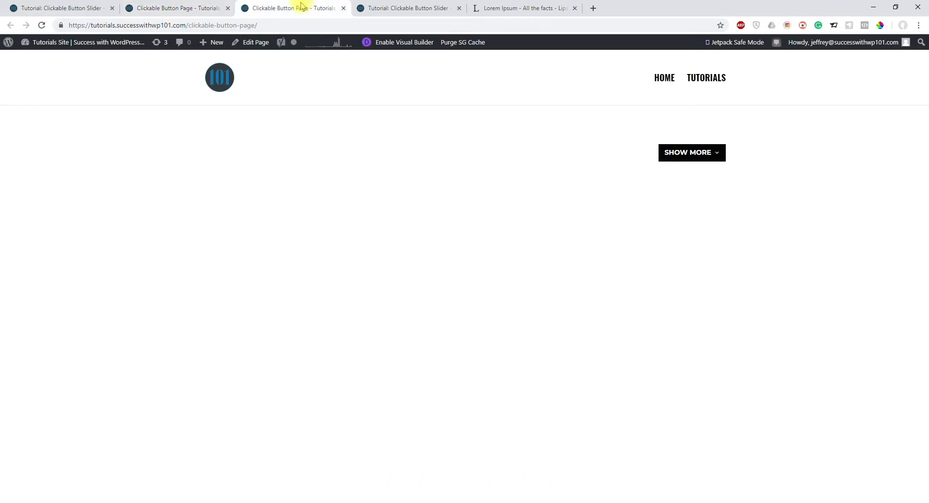
{"action": "key", "text": "F5"}
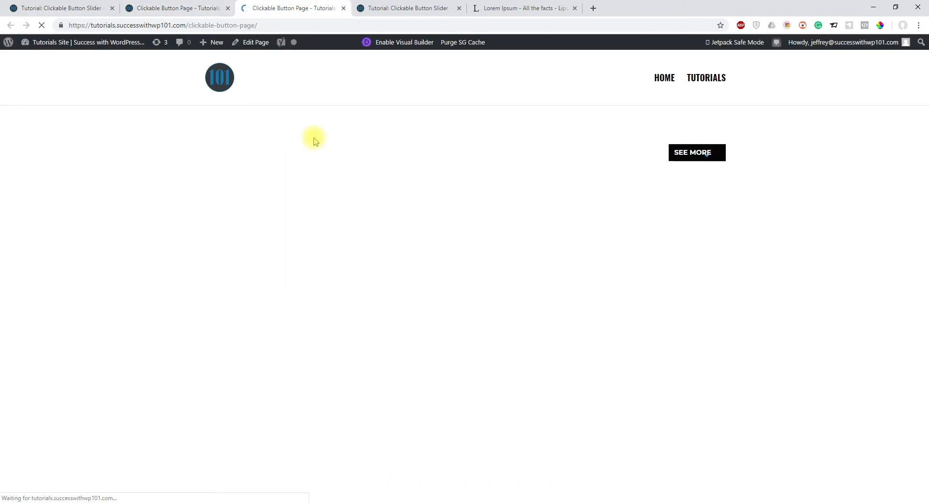
{"action": "left_click", "coordinate": [715, 153]}
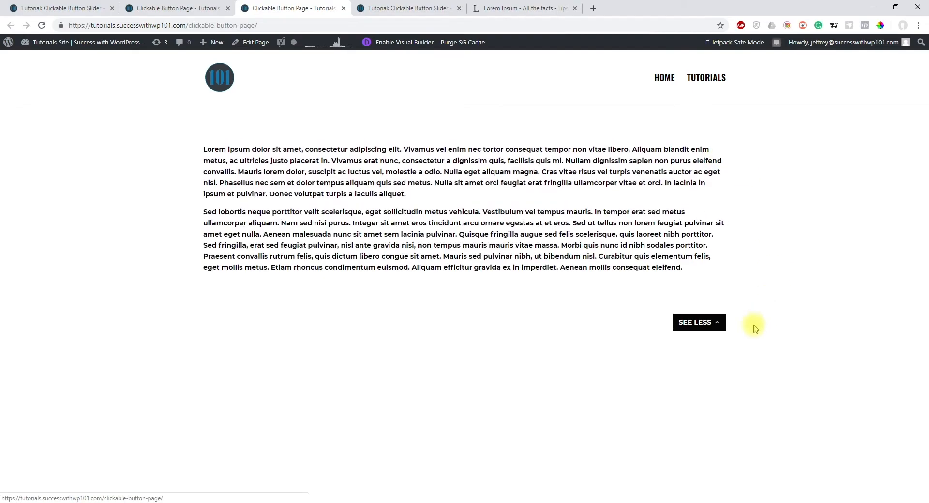
{"action": "left_click", "coordinate": [715, 328]}
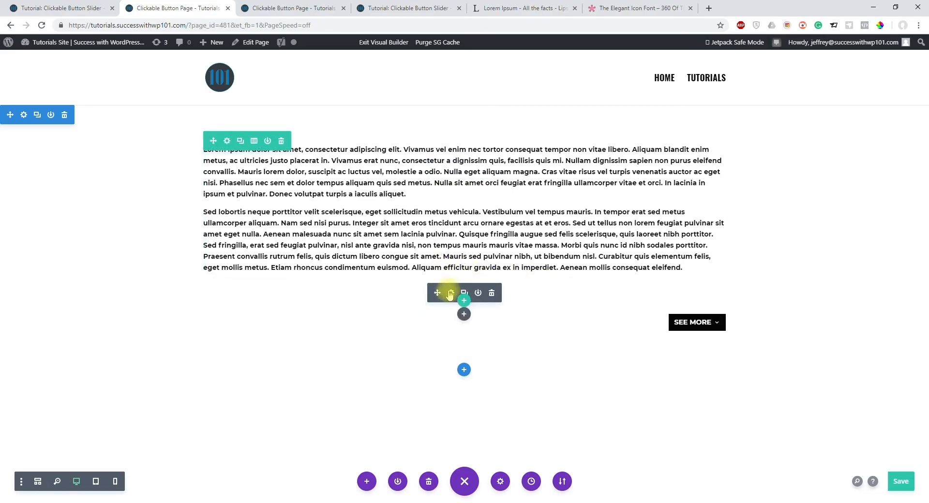
Open the code module's settings and examine the Elegant Icon Font reference page for alternative arrow icon codes
{"action": "left_click", "coordinate": [448, 291]}
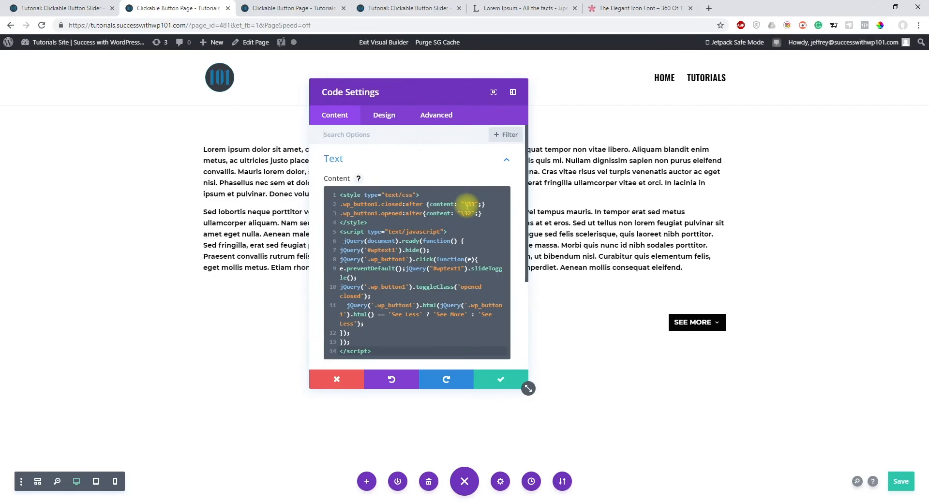
{"action": "left_click", "coordinate": [619, 7]}
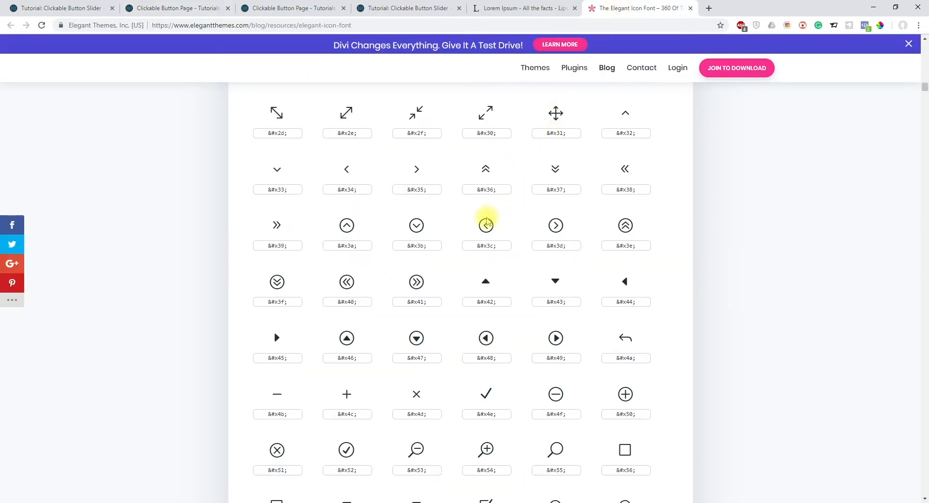
{"action": "scroll", "coordinate": [486, 232], "scroll_direction": "up", "scroll_amount": 7}
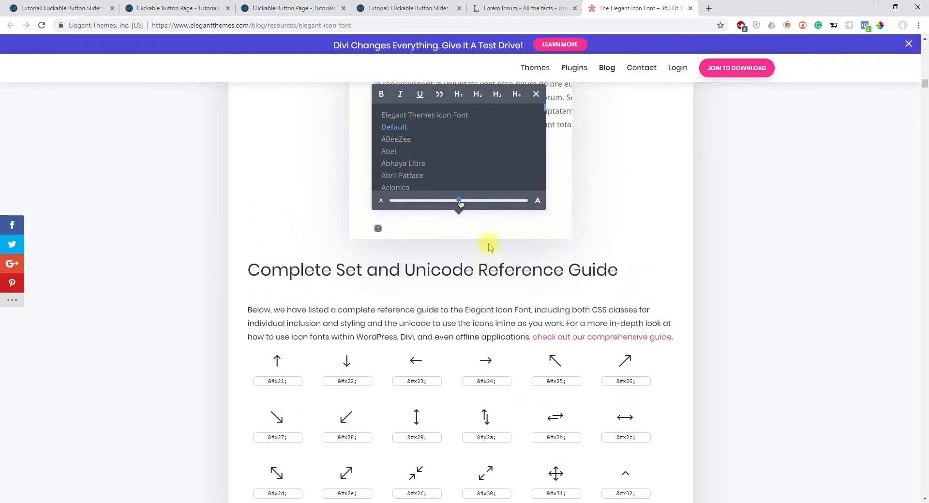
{"action": "scroll", "coordinate": [203, 313], "scroll_direction": "down", "scroll_amount": 3}
{"action": "scroll", "coordinate": [184, 311], "scroll_direction": "down", "scroll_amount": 1}
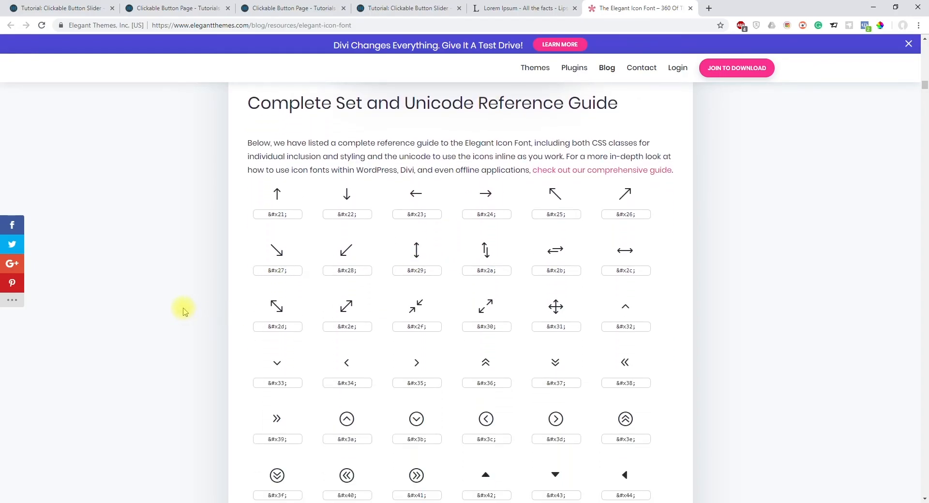
{"action": "scroll", "coordinate": [186, 312], "scroll_direction": "down", "scroll_amount": 2}
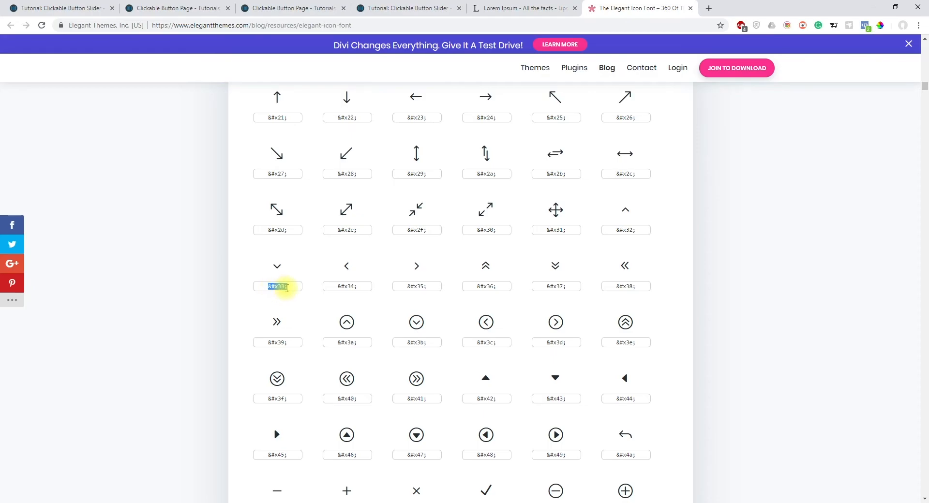
{"action": "scroll", "coordinate": [549, 339], "scroll_direction": "down", "scroll_amount": 4}
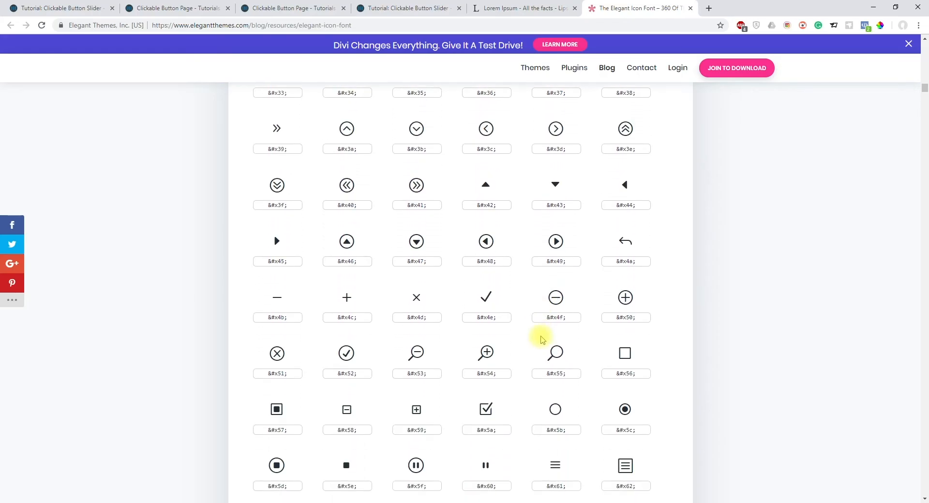
{"action": "scroll", "coordinate": [542, 339], "scroll_direction": "down", "scroll_amount": 2}
{"action": "scroll", "coordinate": [532, 334], "scroll_direction": "down", "scroll_amount": 3}
{"action": "scroll", "coordinate": [528, 334], "scroll_direction": "up", "scroll_amount": 3}
{"action": "scroll", "coordinate": [528, 334], "scroll_direction": "up", "scroll_amount": 1}
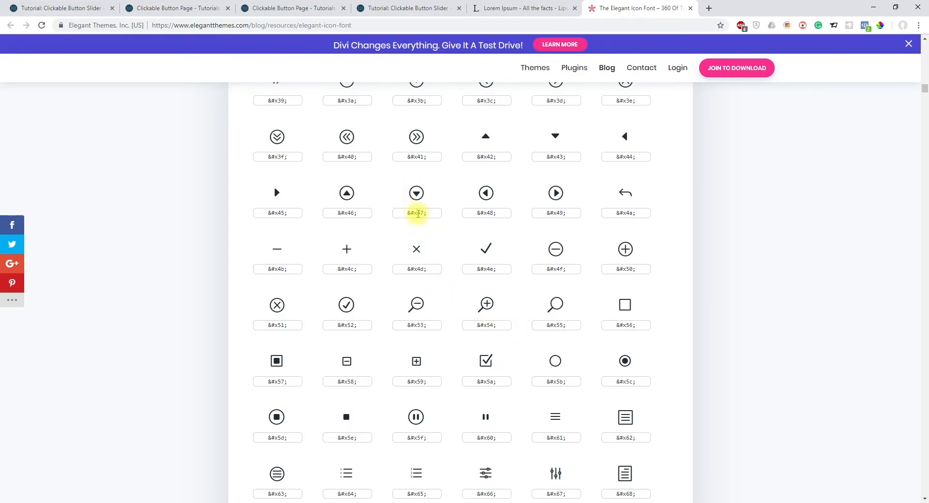
Back in the code module, set the content value of the .wp_button1.closed:after rule to \47
{"action": "left_click", "coordinate": [195, 5]}
{"action": "left_click", "coordinate": [472, 204]}
{"action": "type", "text": "47\";}"}
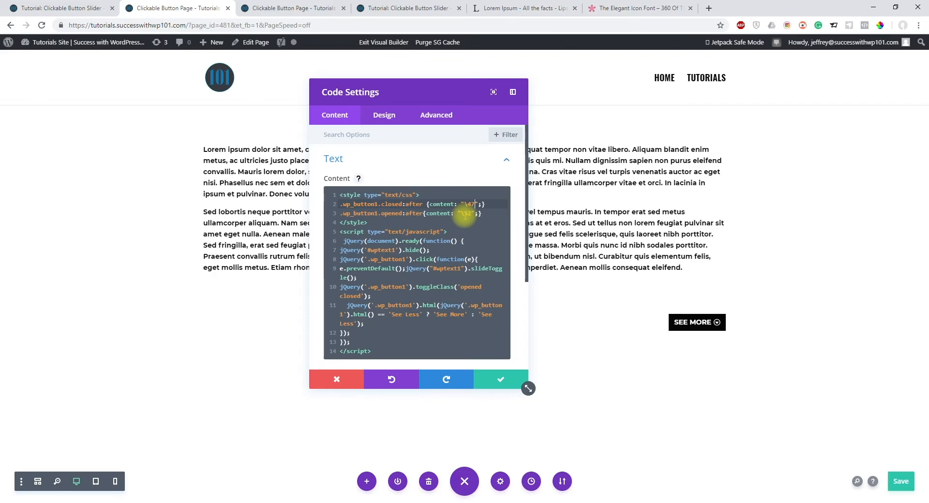
Look up the circled up-triangle icon, set the .wp_button1.opened:after content to \46, and save the module and the page
{"action": "left_click", "coordinate": [631, 8]}
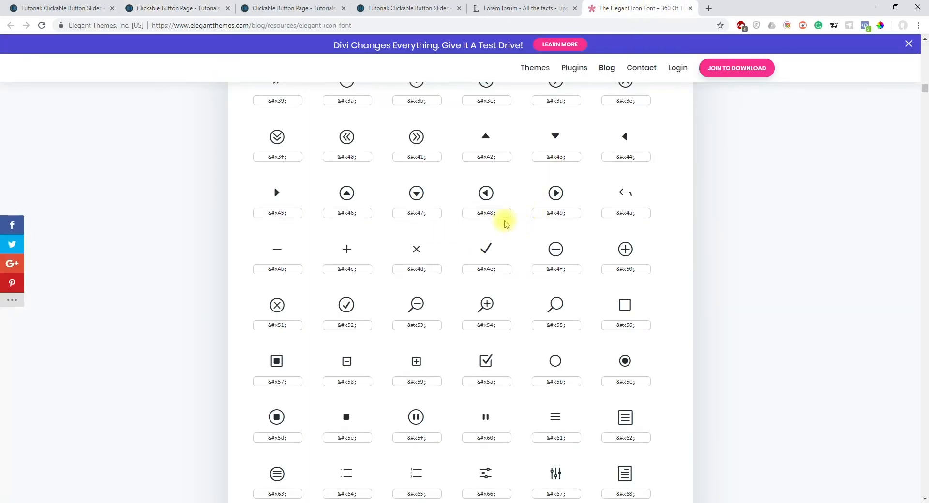
{"action": "left_click", "coordinate": [193, 6]}
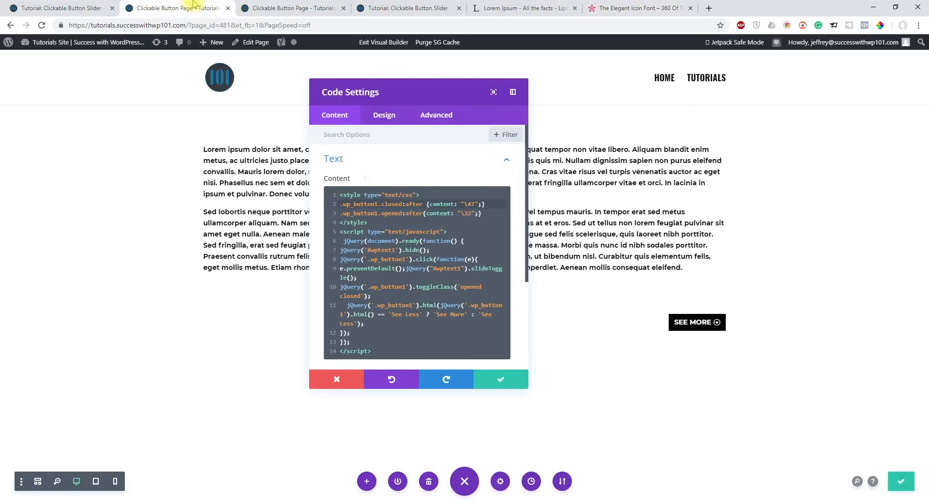
{"action": "left_click", "coordinate": [467, 213]}
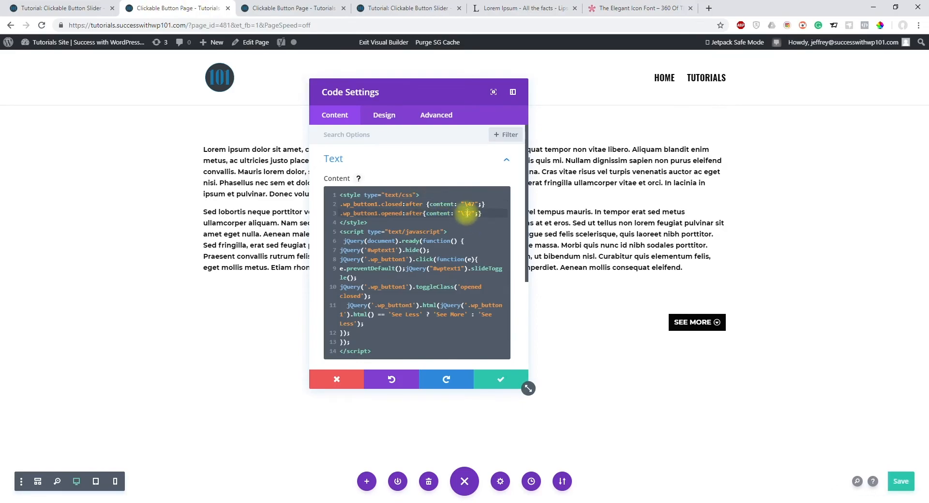
{"action": "double_click", "coordinate": [467, 214]}
{"action": "key", "text": "ctrl+v"}
{"action": "left_click", "coordinate": [524, 383]}
{"action": "left_click", "coordinate": [901, 481]}
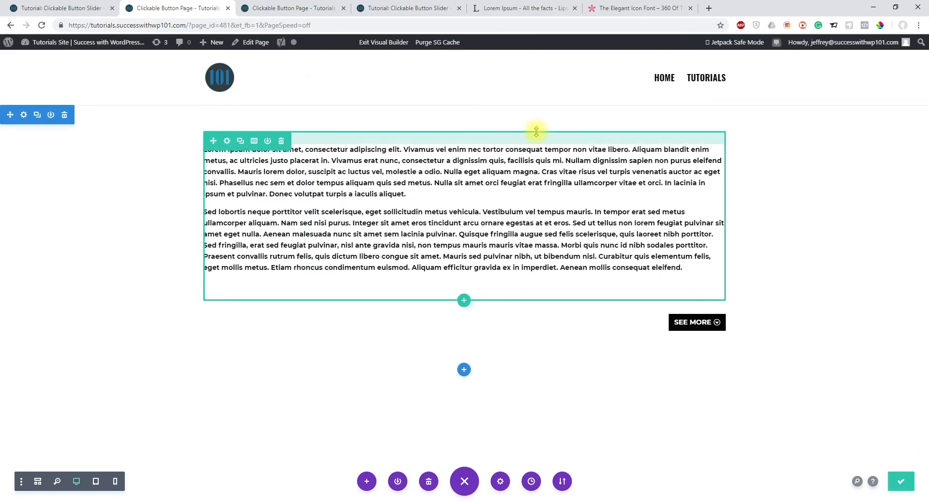
Reload the live page and toggle the hidden text repeatedly to check the button's new circled arrow icons
{"action": "left_click", "coordinate": [290, 8]}
{"action": "left_click", "coordinate": [303, 25]}
{"action": "key", "text": "Return"}
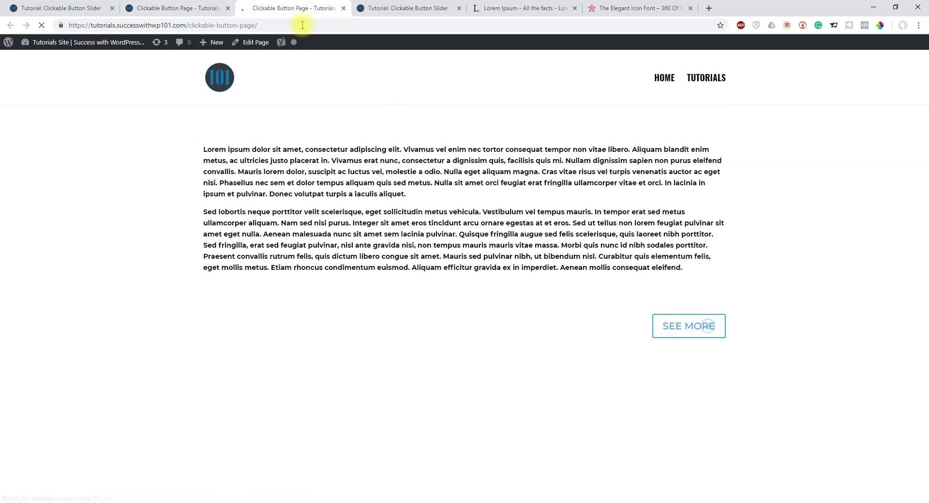
{"action": "left_click", "coordinate": [719, 161]}
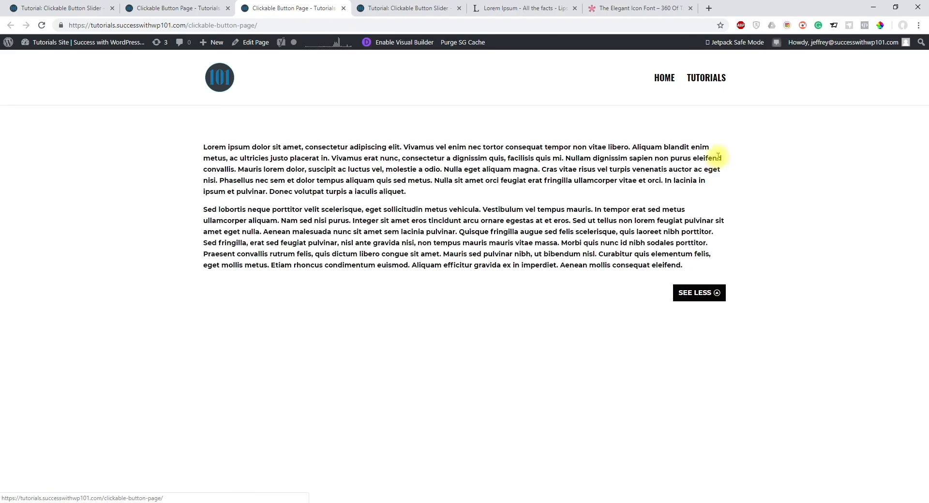
{"action": "left_click", "coordinate": [714, 324]}
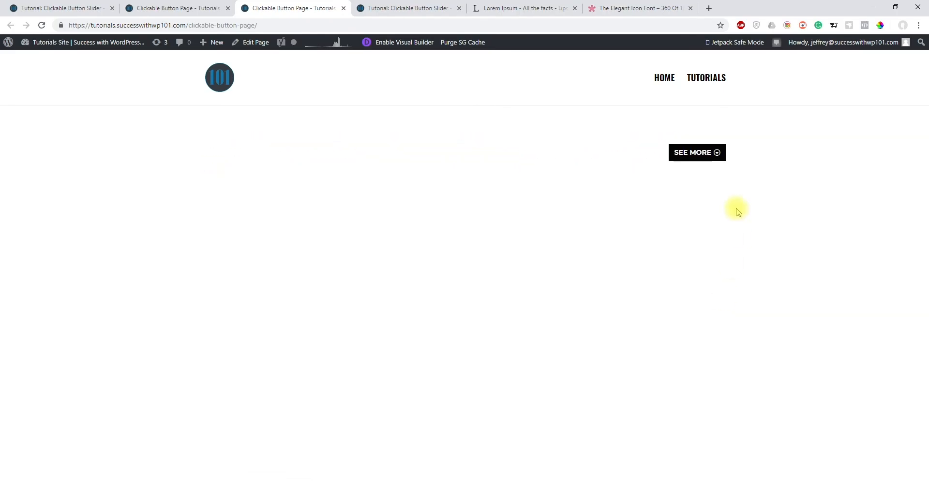
{"action": "left_click", "coordinate": [711, 155]}
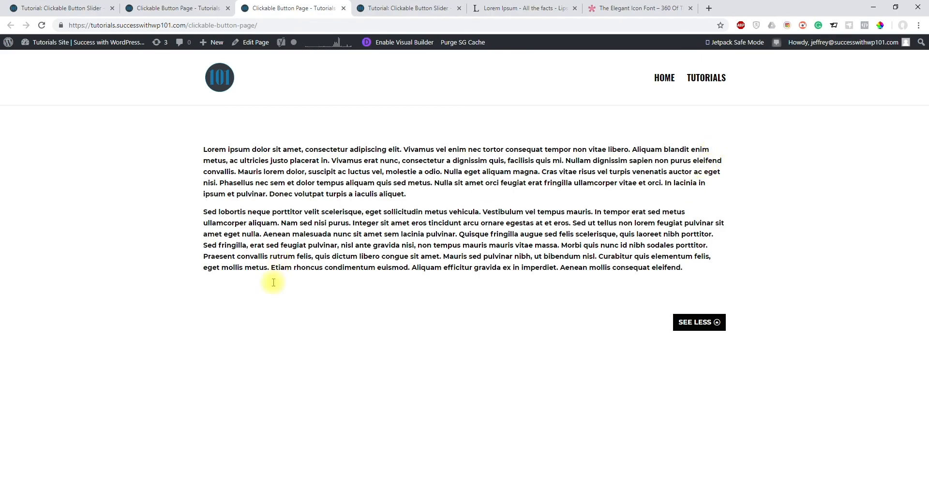
{"action": "left_click", "coordinate": [694, 322]}
{"action": "left_click", "coordinate": [711, 154]}
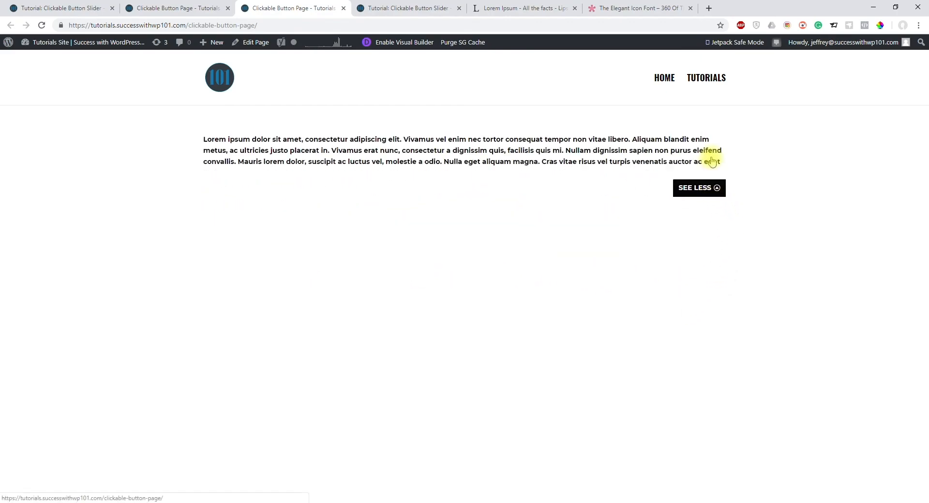